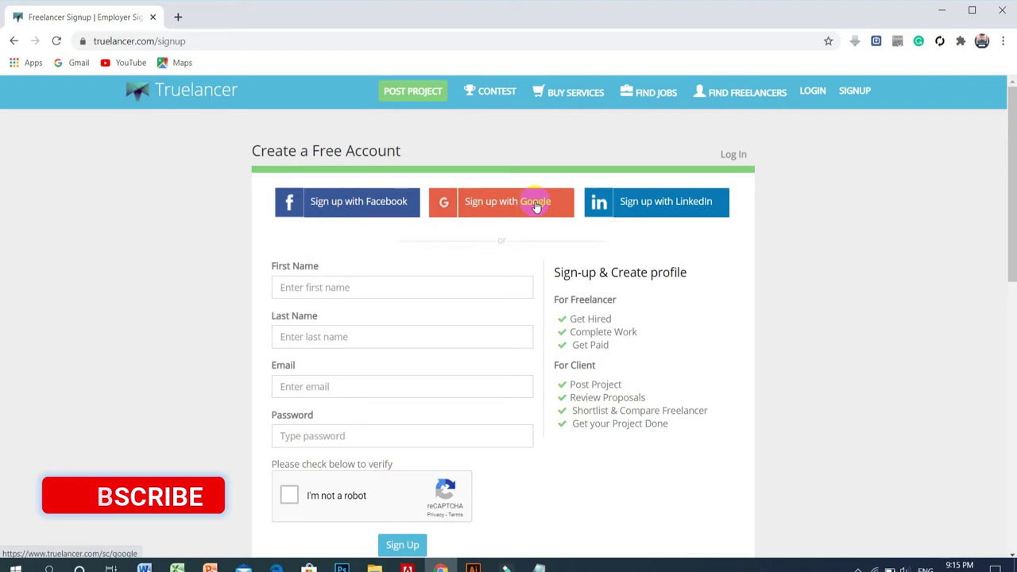
- Enter the user's first name and start the last name on the signup form, fixing a typo
click(291, 287)
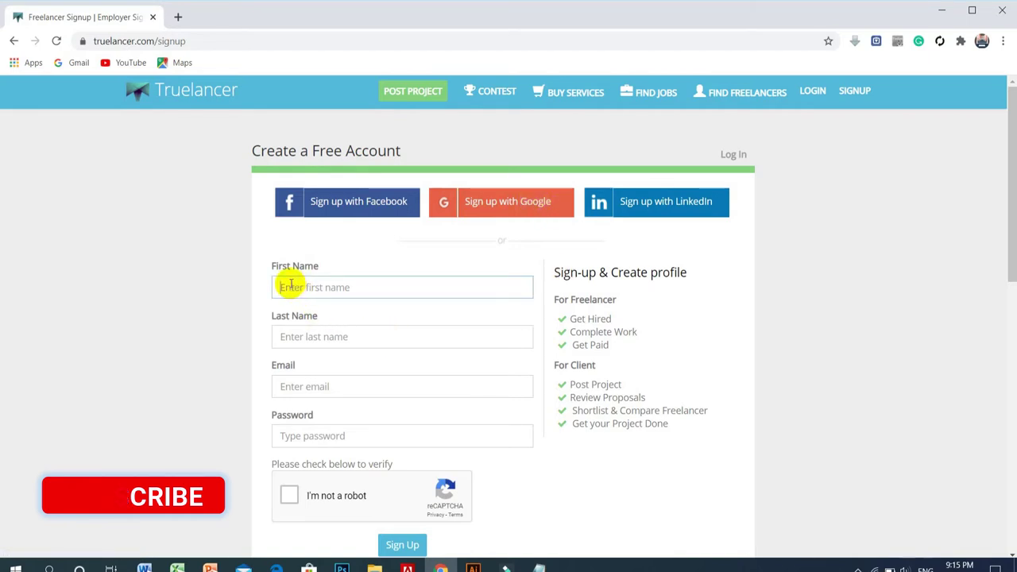
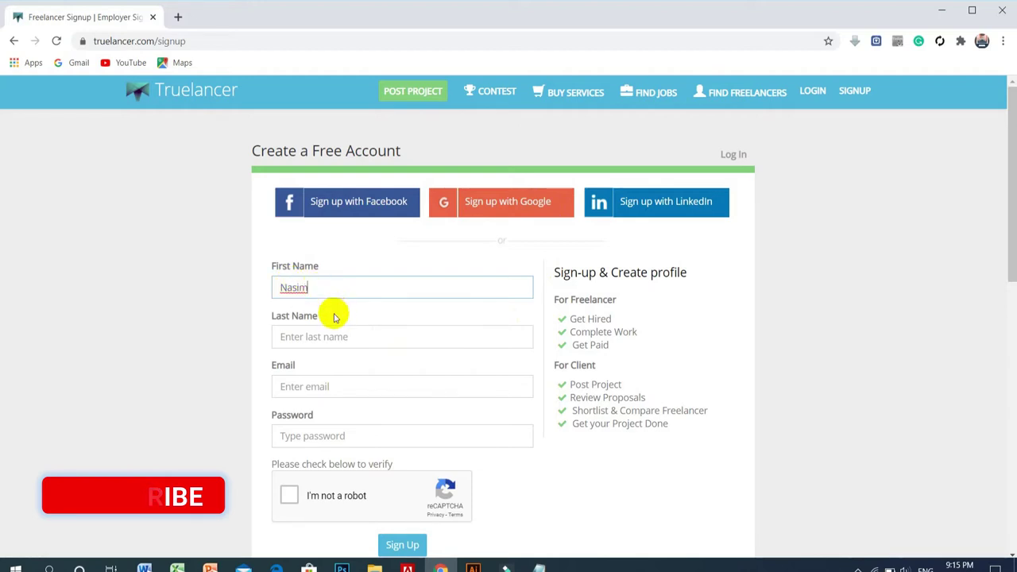
click(316, 334)
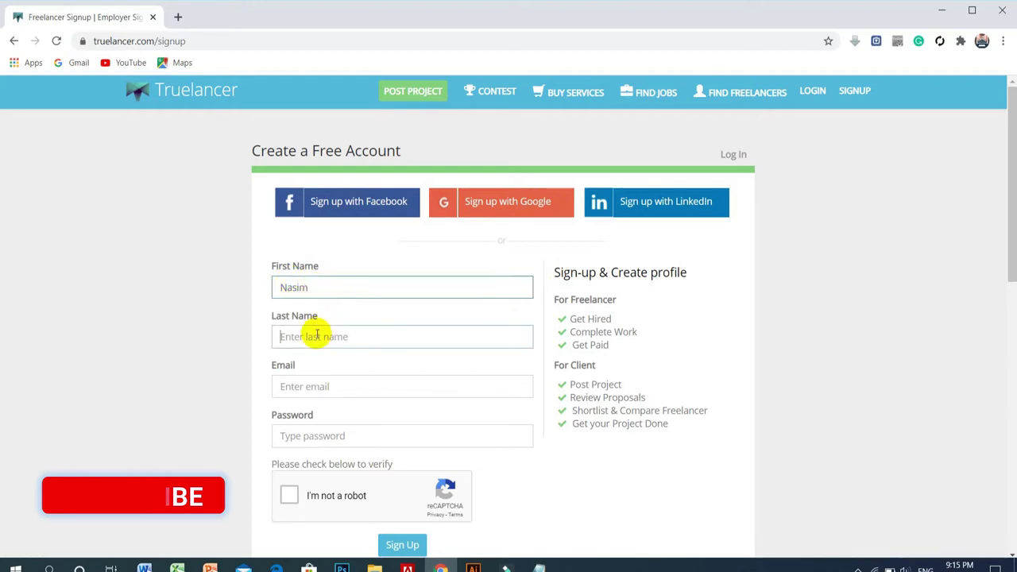
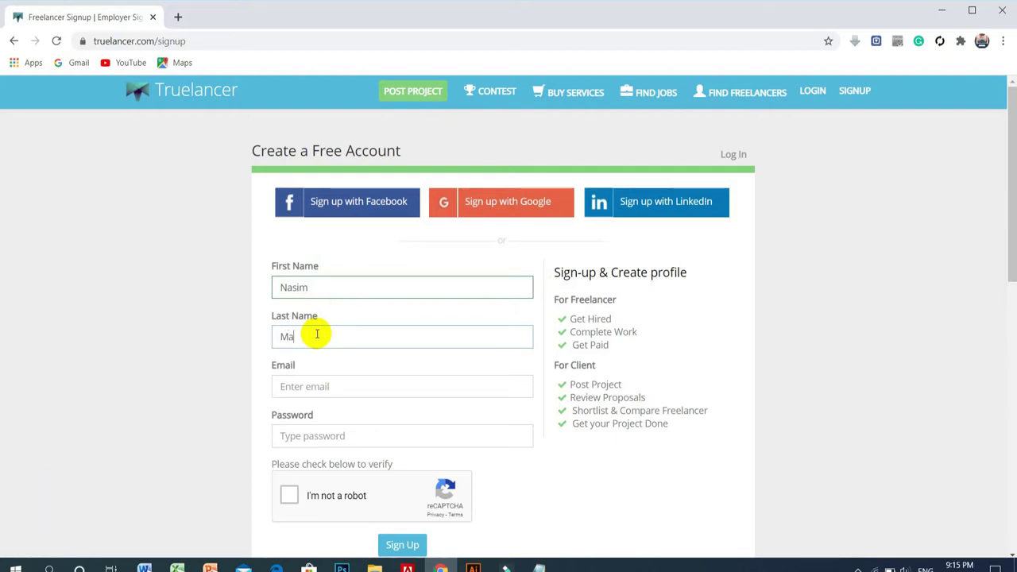
- Copy the stored e-mail address from Notepad into the signup form's Email field
click(313, 386)
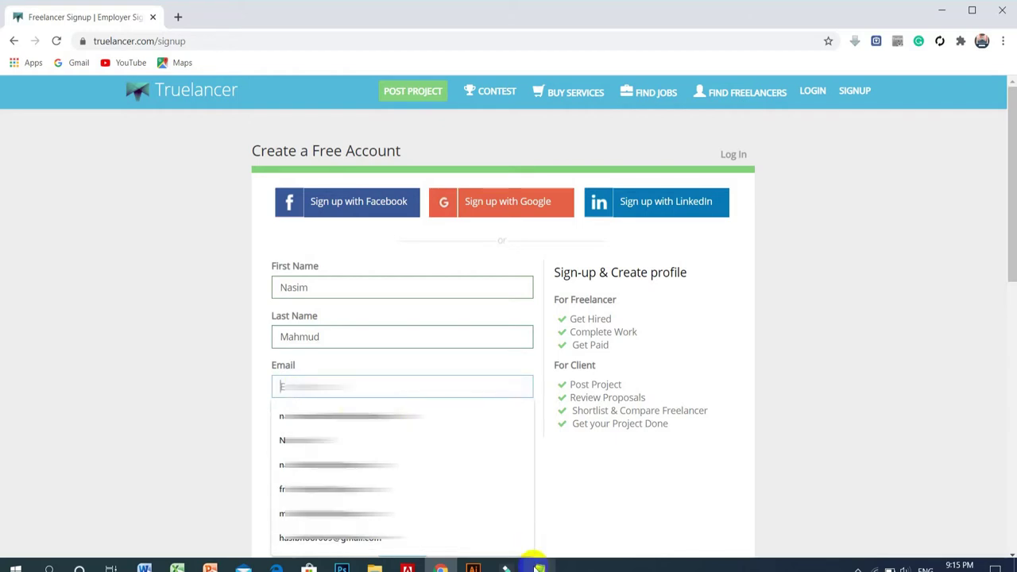
click(538, 565)
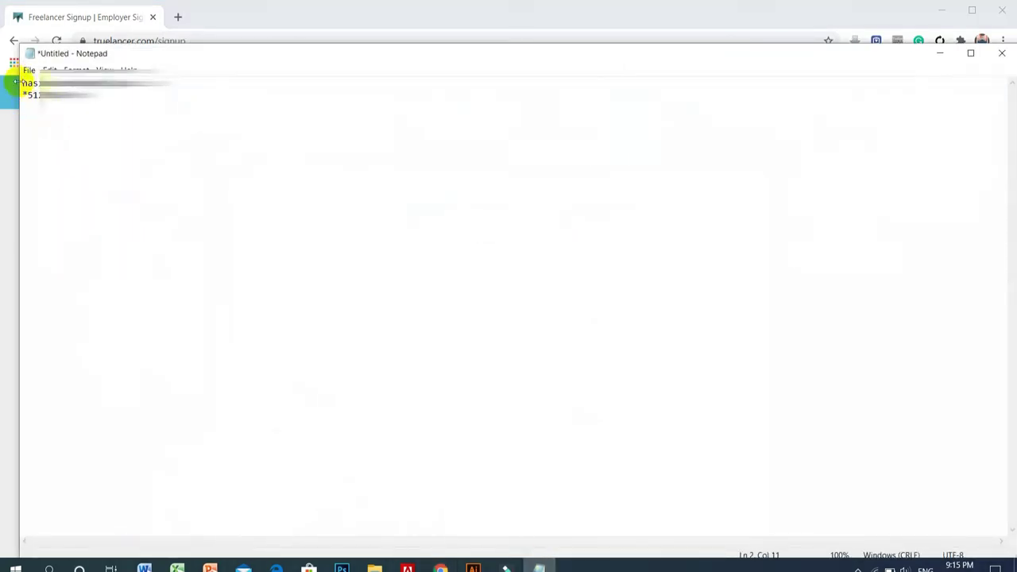
drag(23, 83, 159, 85)
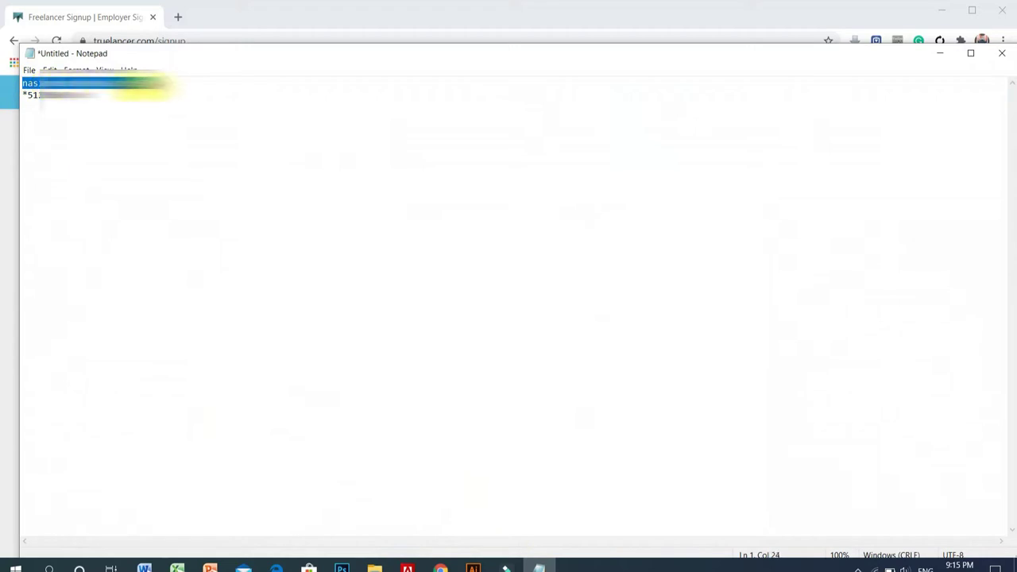
right_click(157, 85)
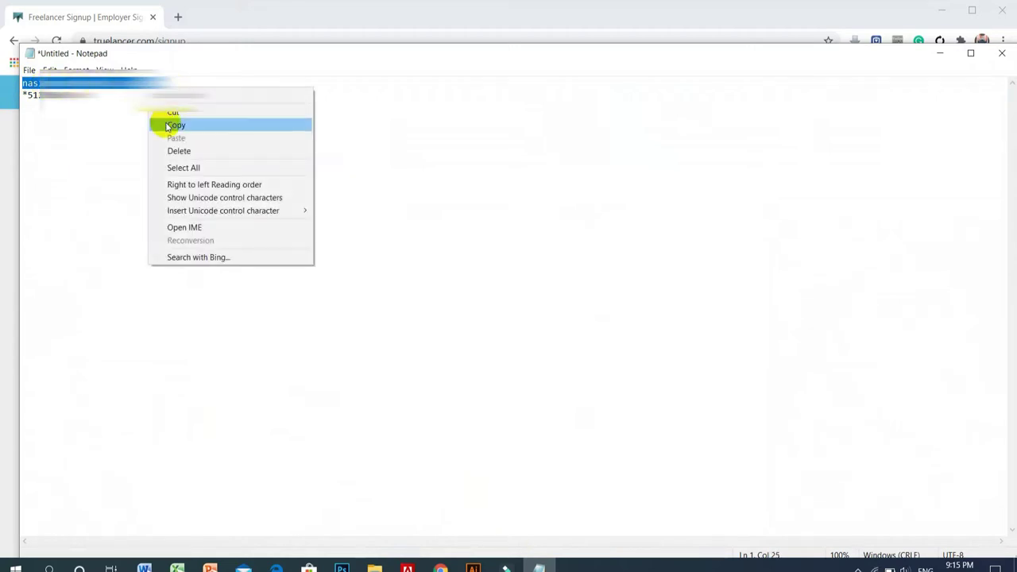
click(163, 124)
click(939, 54)
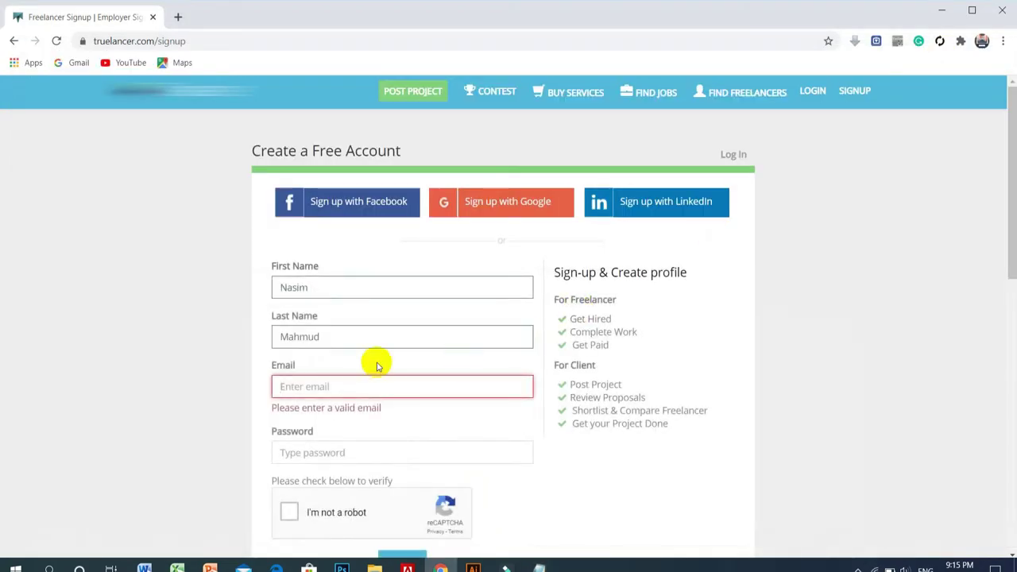
click(292, 384)
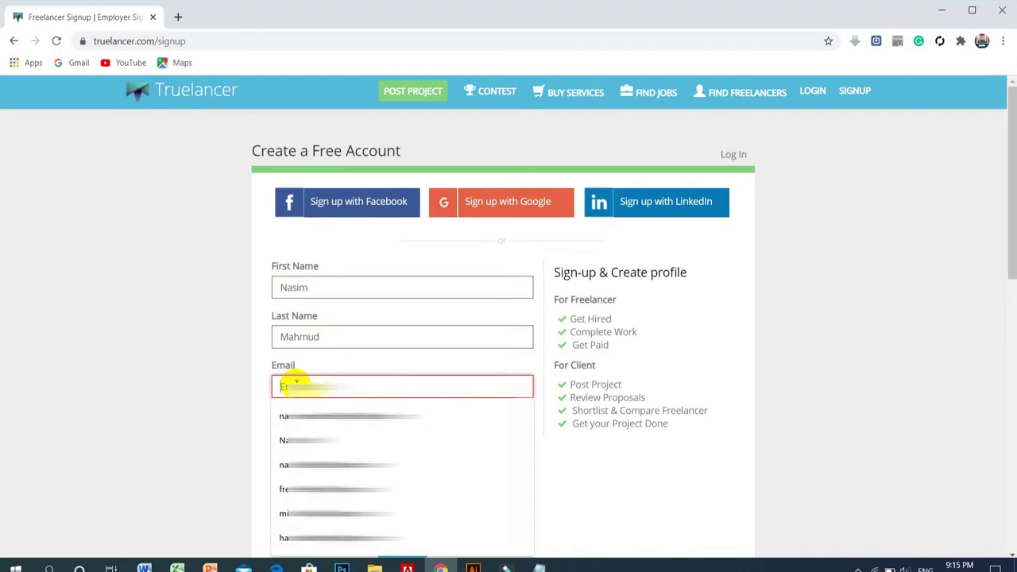
key(ctrl+v)
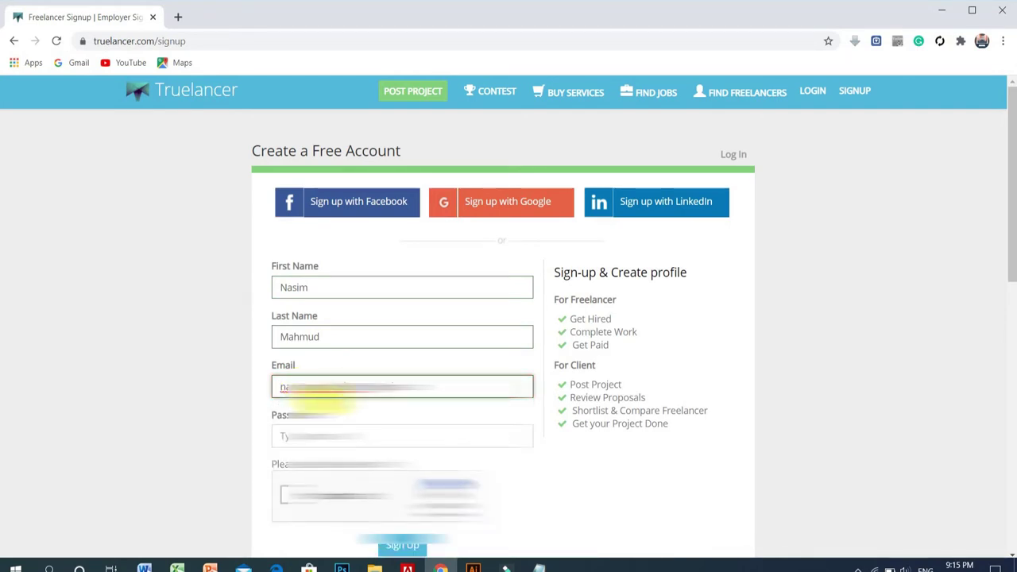
- Copy the stored password from Notepad into the signup form's Password field
click(318, 436)
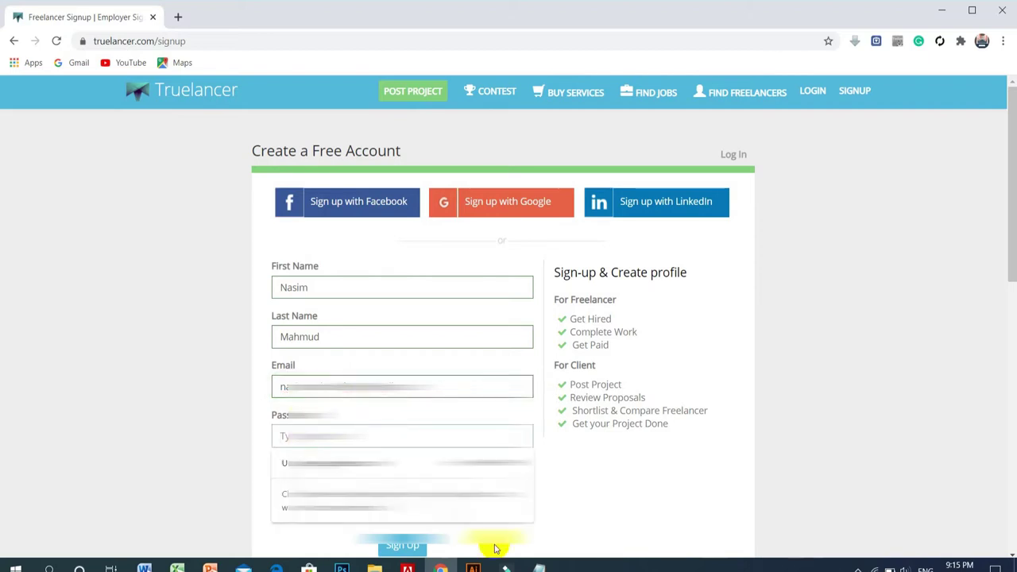
click(538, 566)
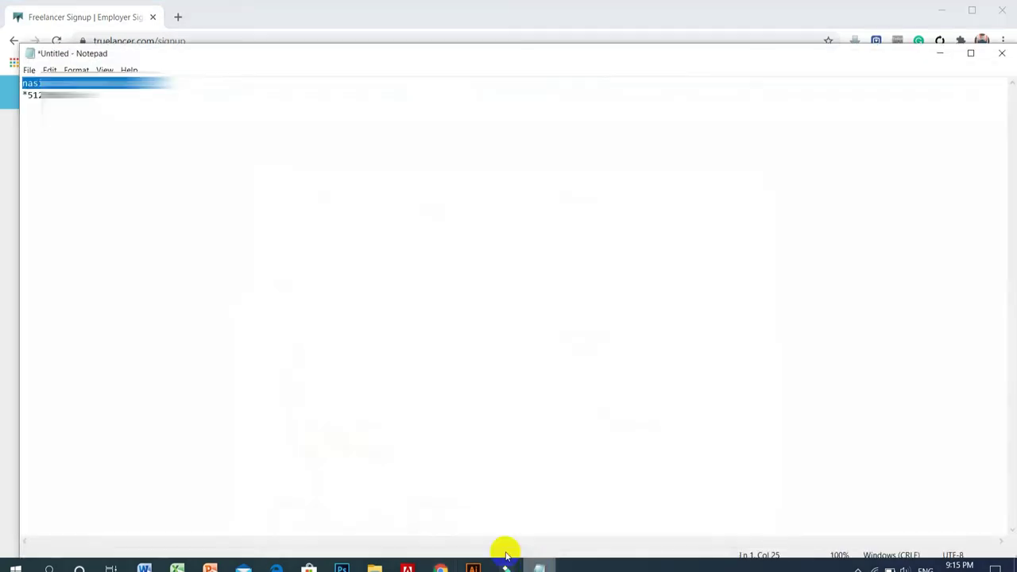
click(23, 95)
drag(22, 95, 83, 95)
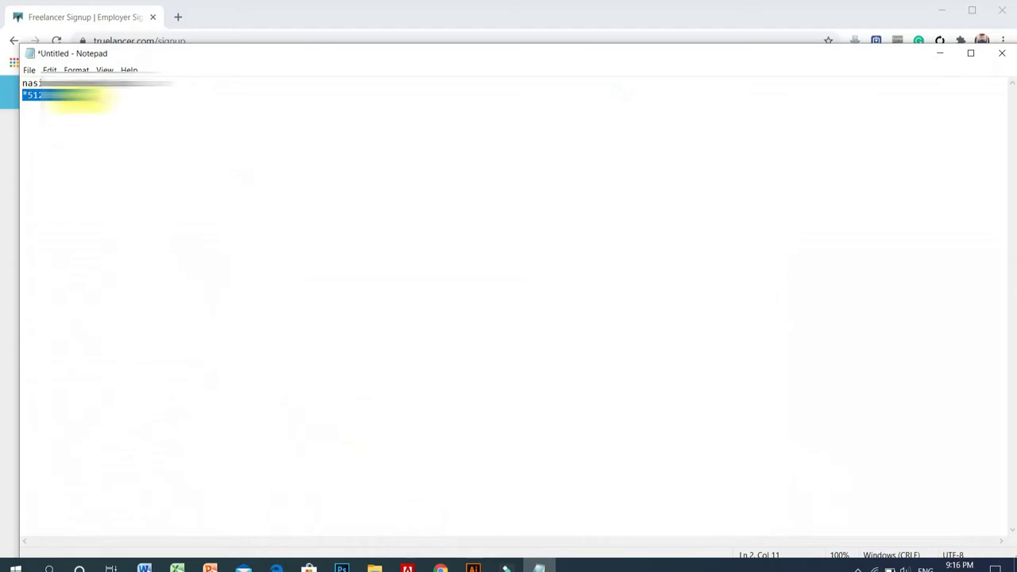
right_click(73, 96)
click(94, 130)
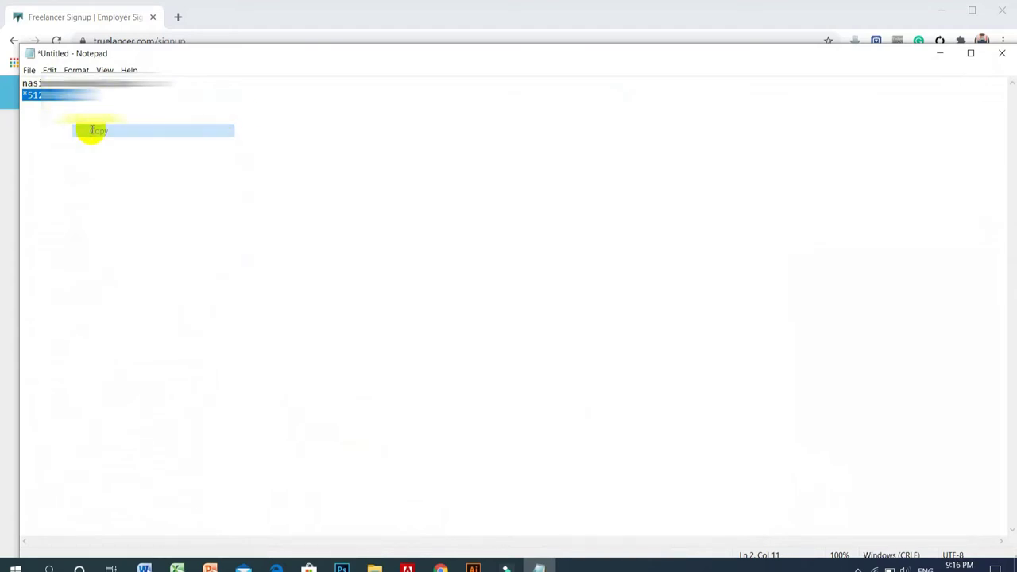
click(939, 54)
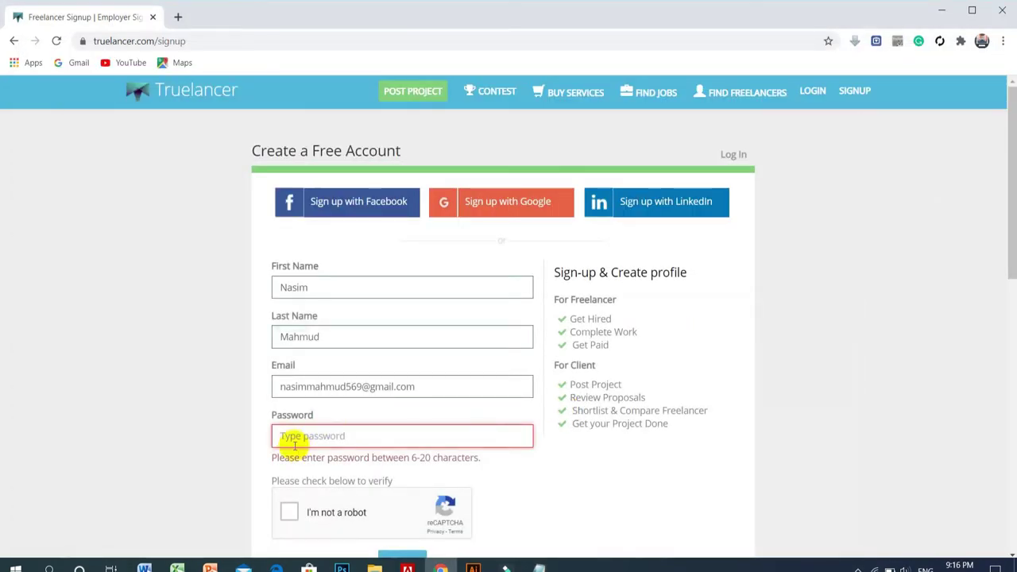
click(289, 436)
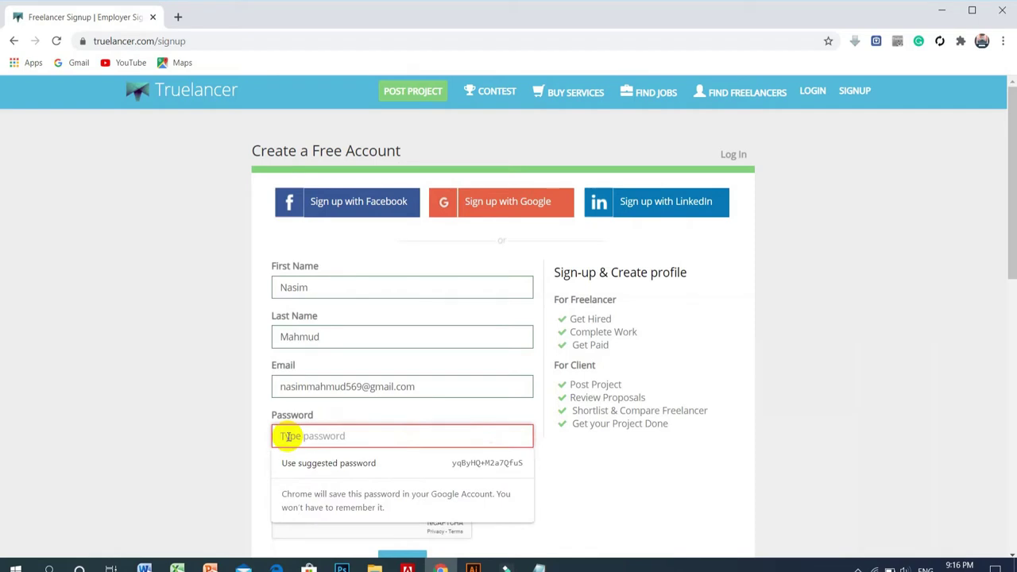
key(ctrl+v)
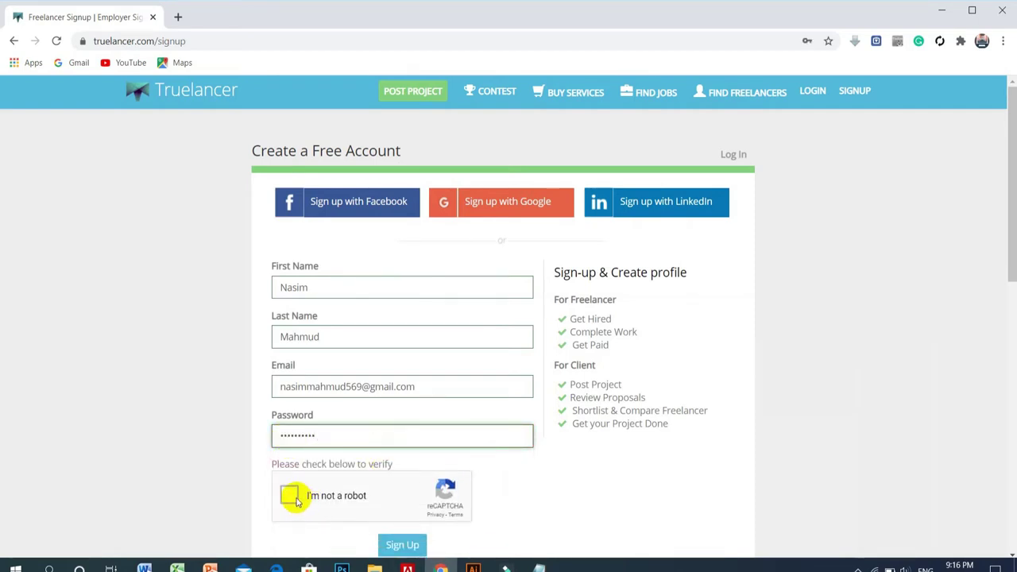
- Solve the reCAPTCHA by selecting the three stairs images and verifying
click(291, 496)
scroll(413, 509, down, 1)
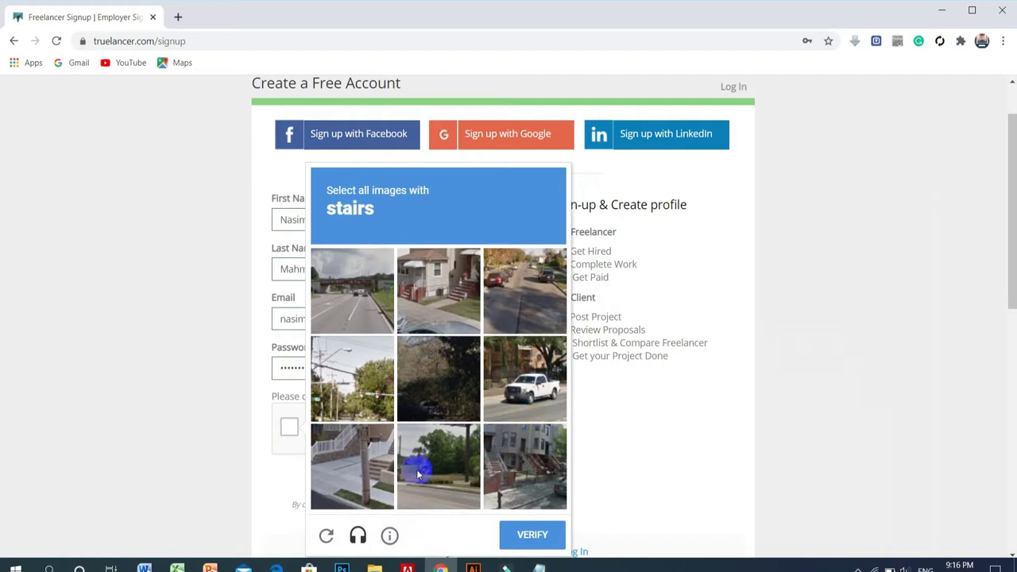
click(338, 471)
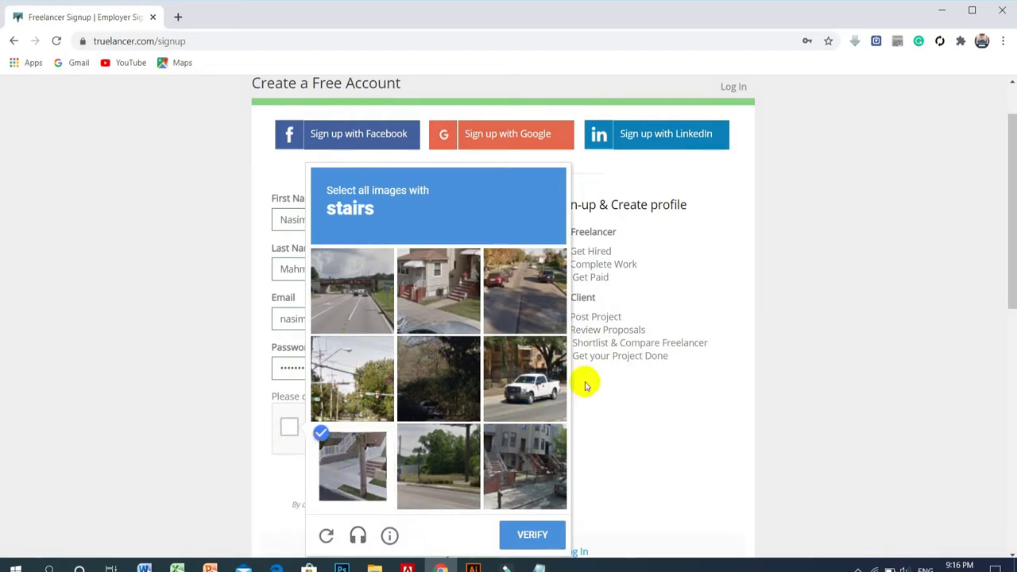
click(461, 302)
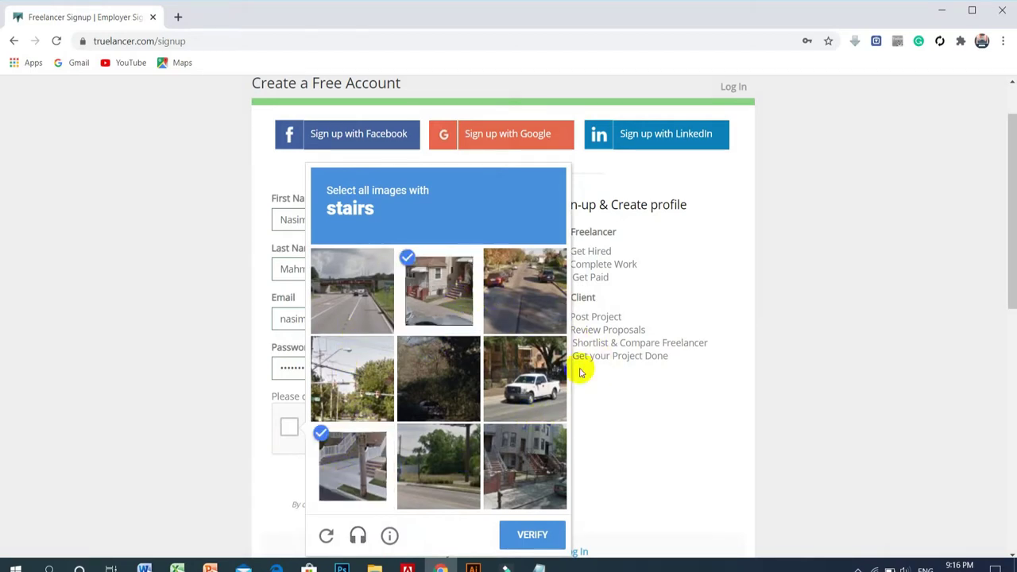
click(530, 480)
scroll(531, 486, down, 2)
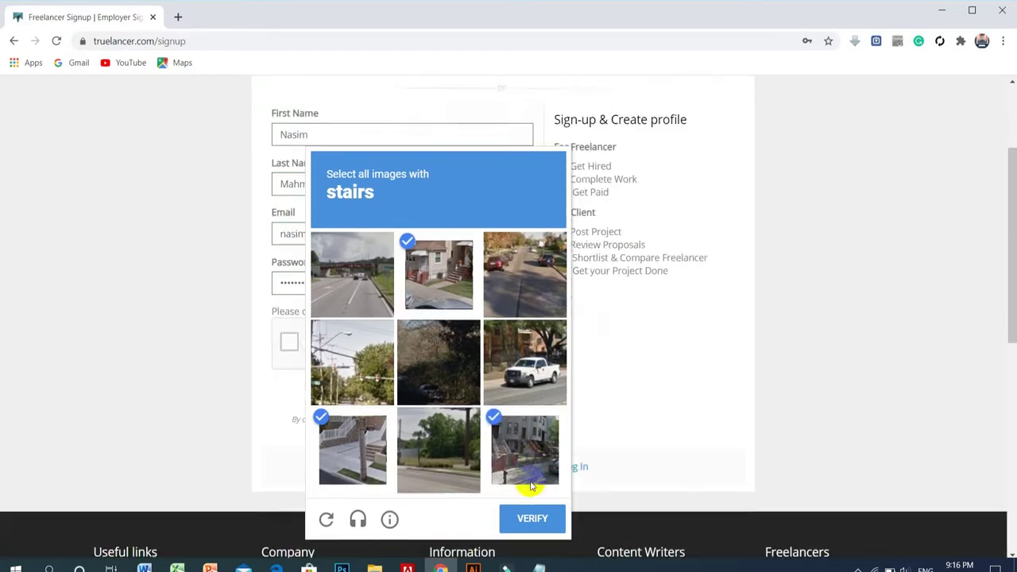
scroll(531, 468, down, 1)
click(532, 468)
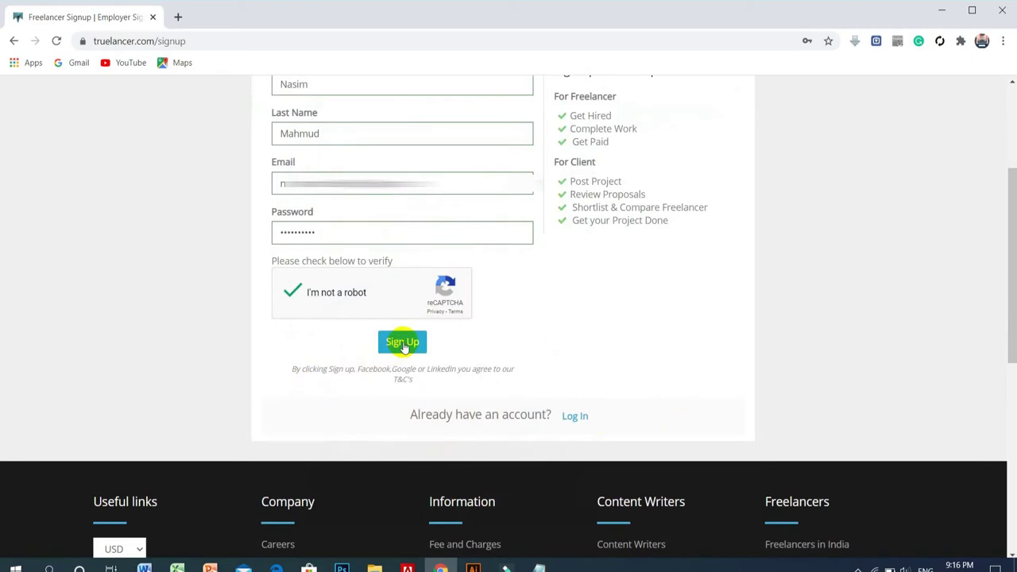
- Submit the completed signup form and let the browser save the new password
click(402, 343)
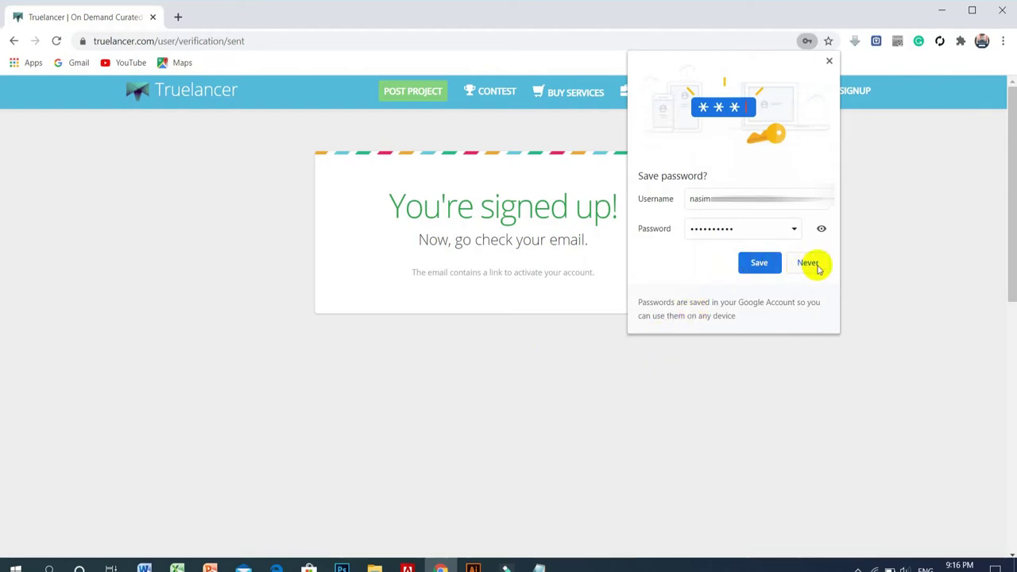
click(760, 264)
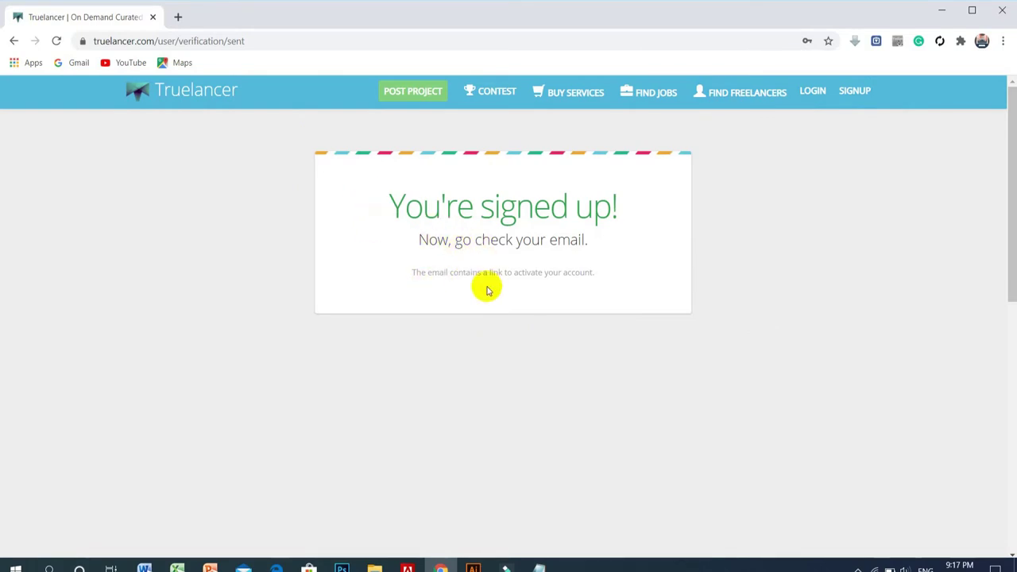
- Open Gmail in a new tab and switch to the account that received the signup email
click(179, 17)
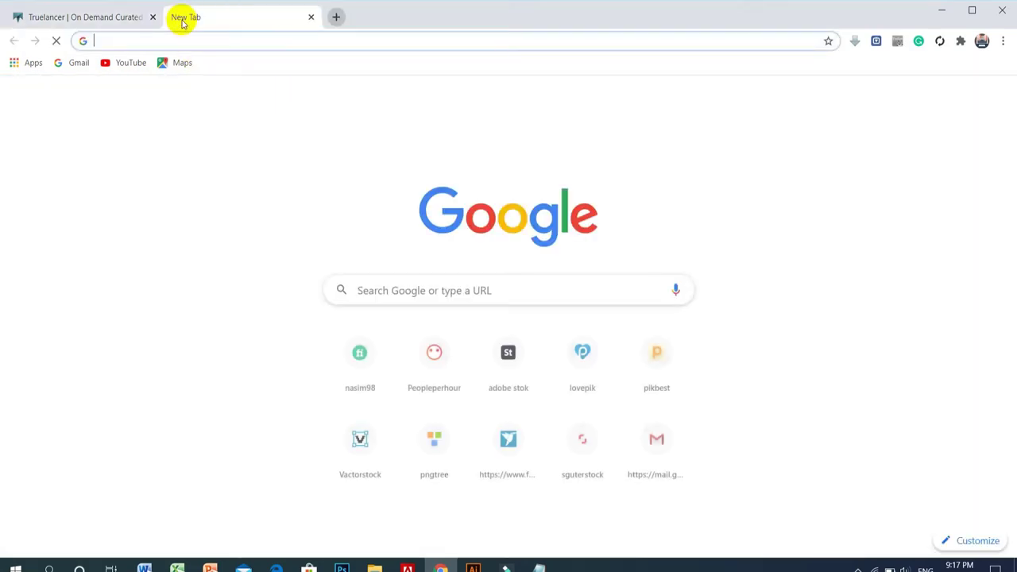
click(659, 442)
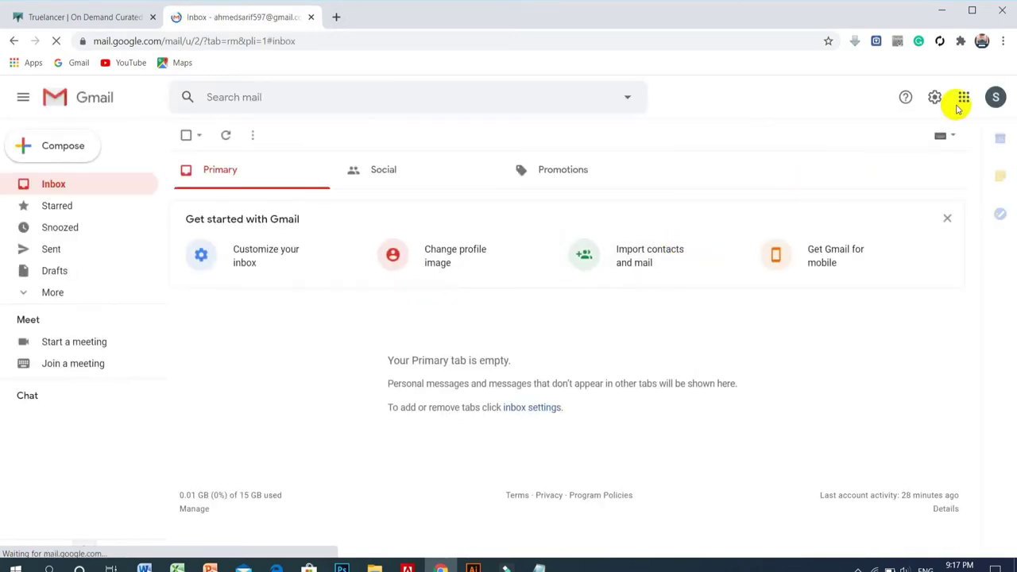
click(996, 97)
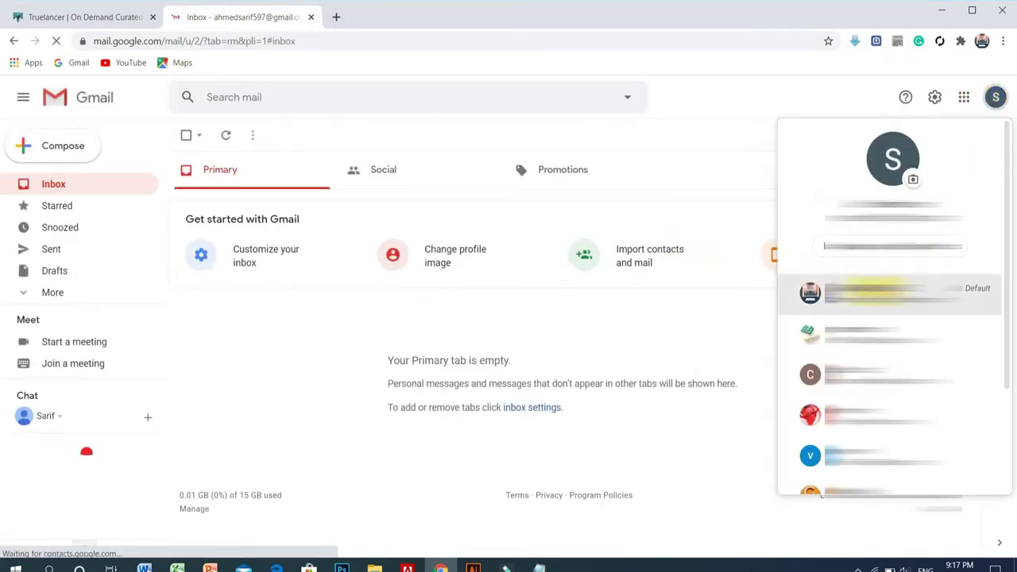
click(880, 290)
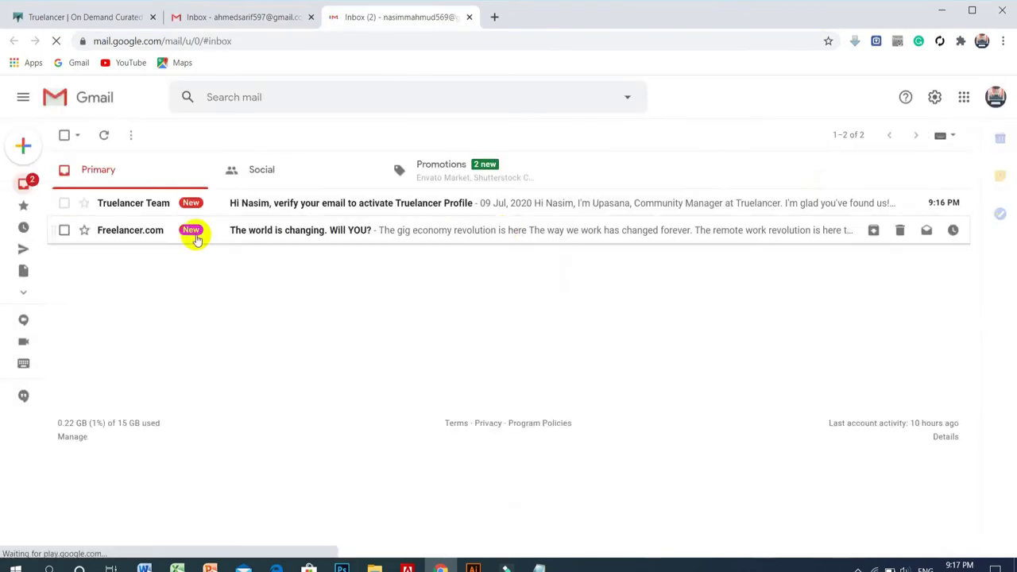
mouse_move(350, 204)
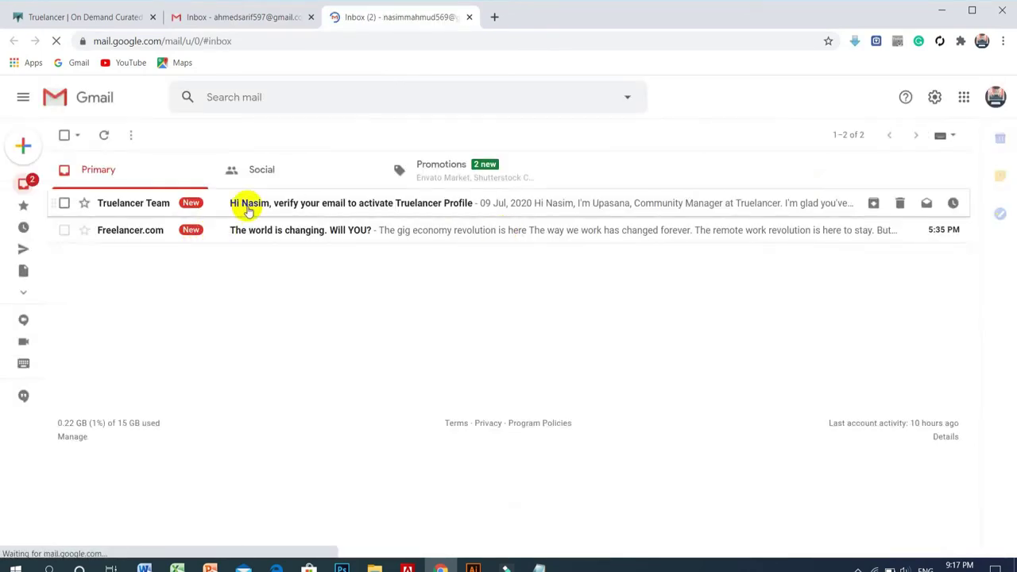
- Open Truelancer's verification email and click Verify & Activate Account
click(248, 204)
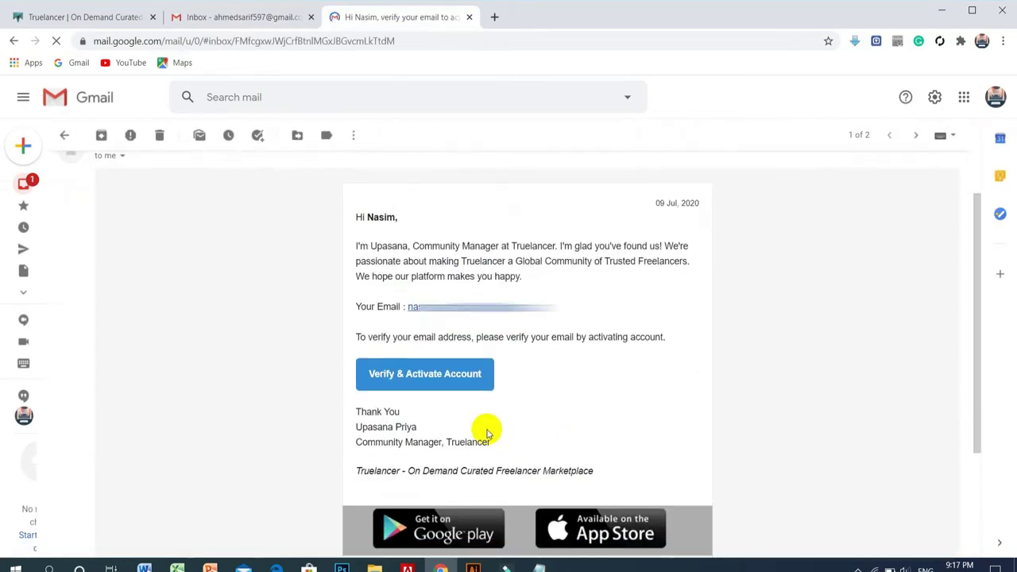
scroll(277, 364, up, 1)
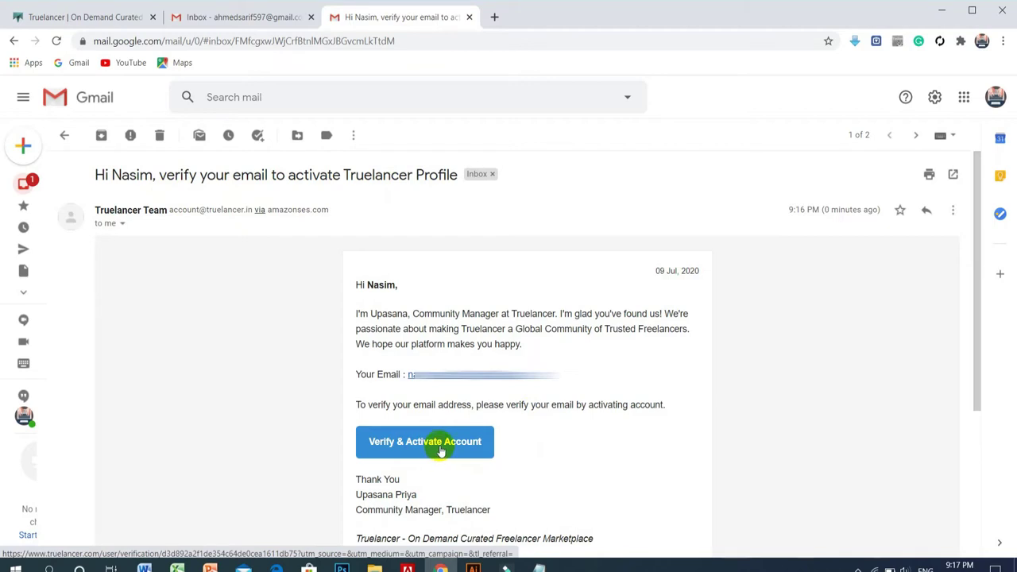
click(441, 449)
click(441, 449)
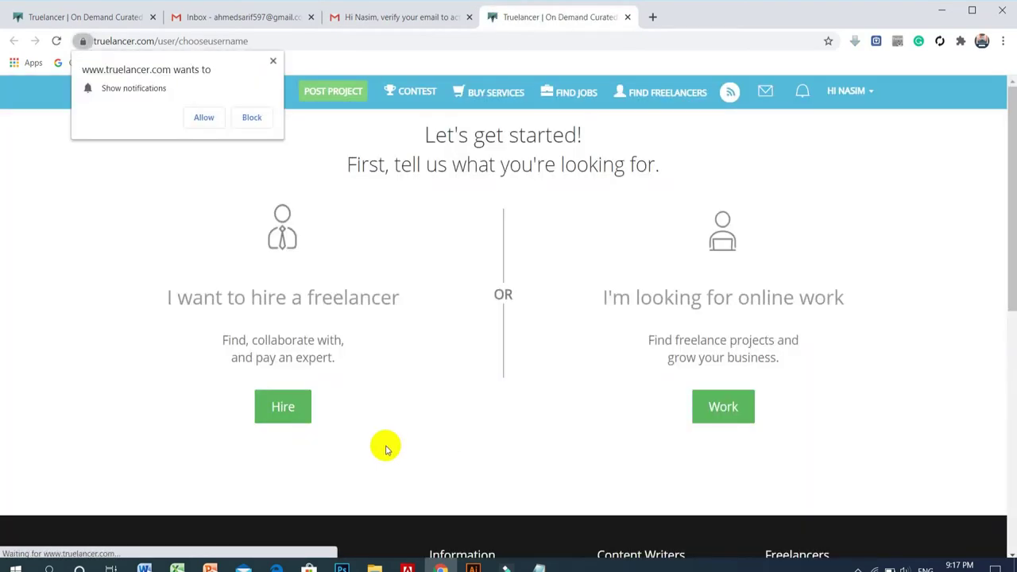
- Block the notification prompt and choose Work to look for online work
click(274, 60)
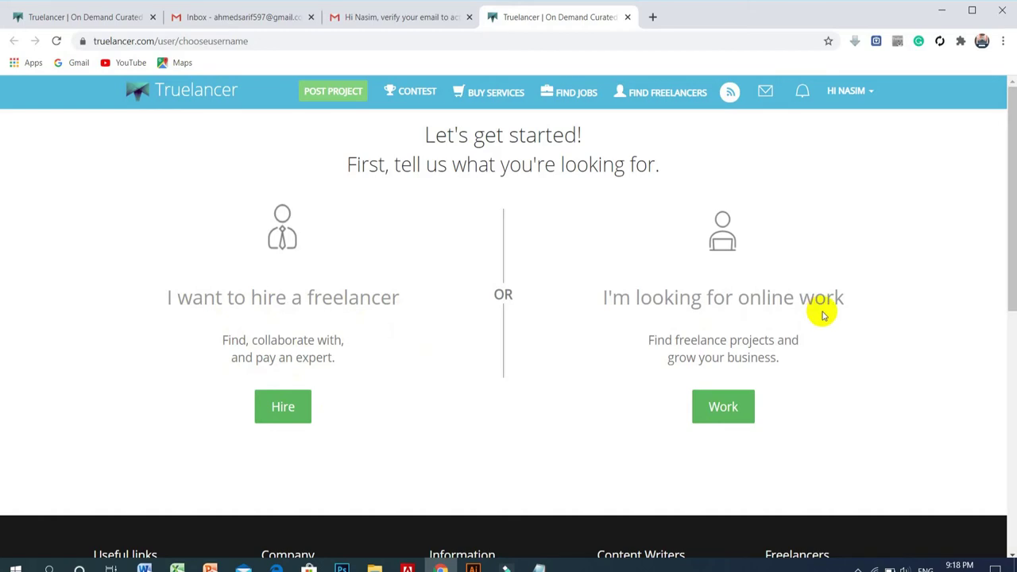
click(723, 411)
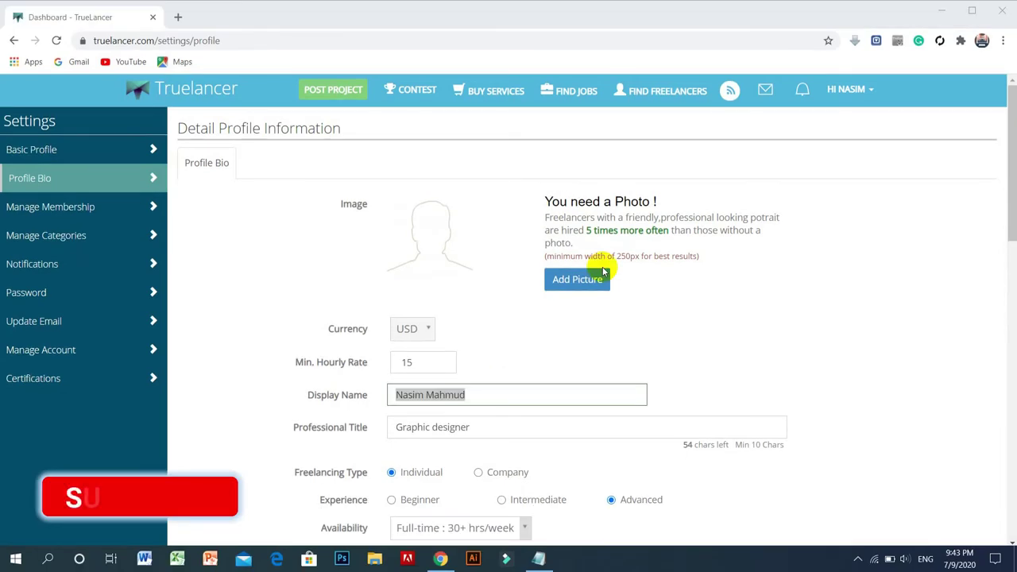
- Review the Basic Profile settings, then return to Profile Bio
click(522, 353)
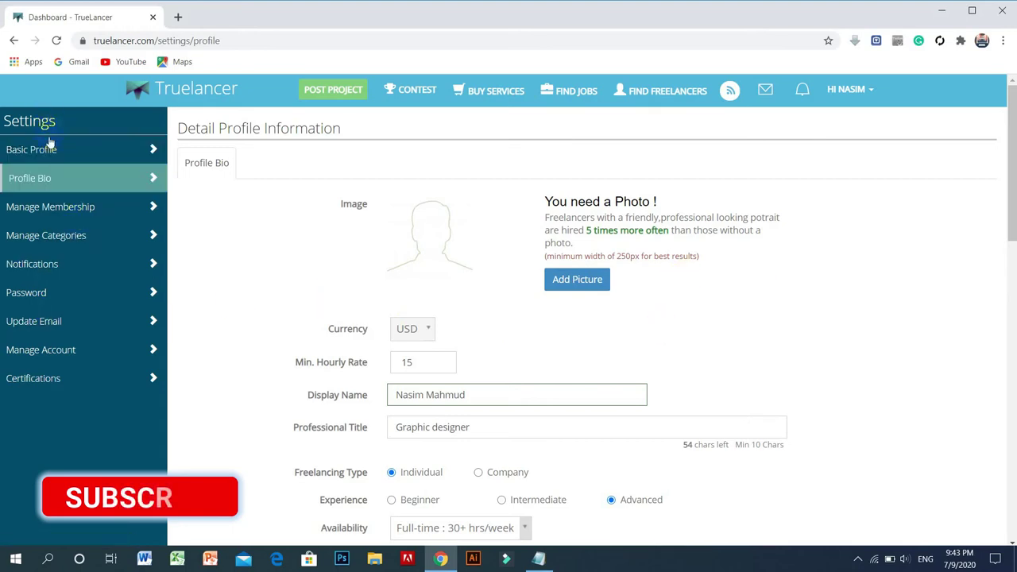
click(64, 306)
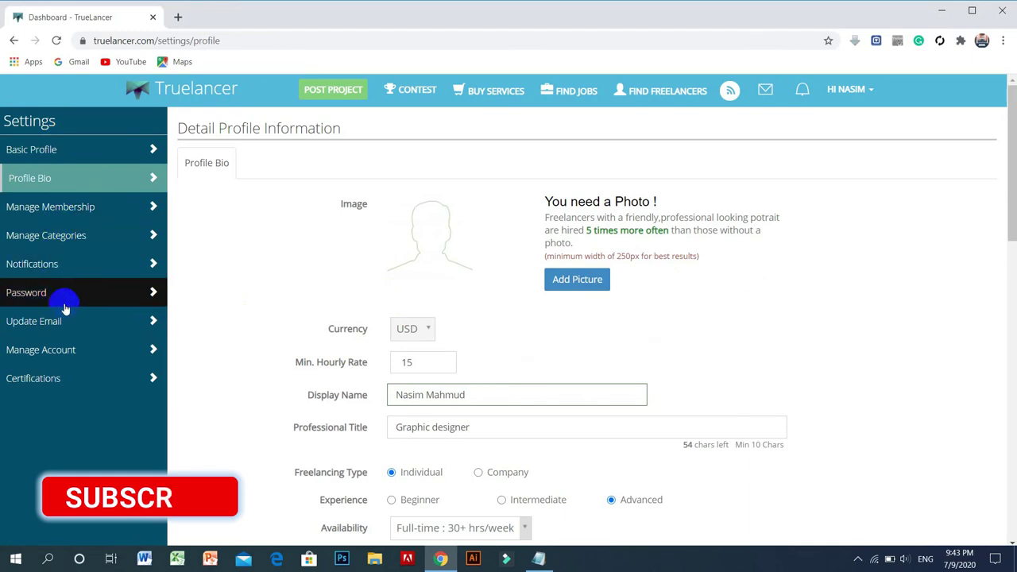
click(47, 159)
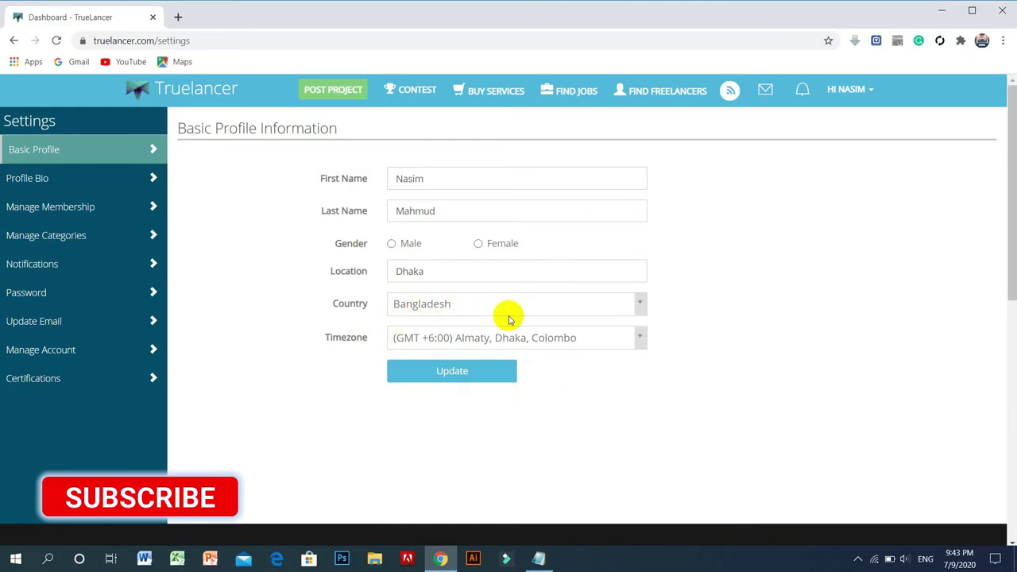
click(90, 191)
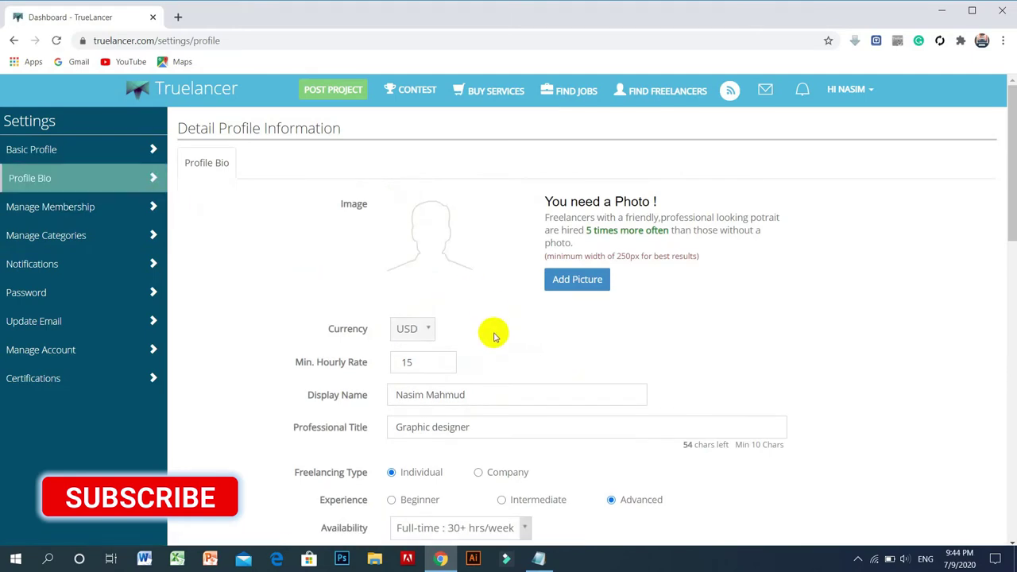
- Edit the Graphic designer professional title and complete the self intro and design skills
scroll(493, 335, down, 3)
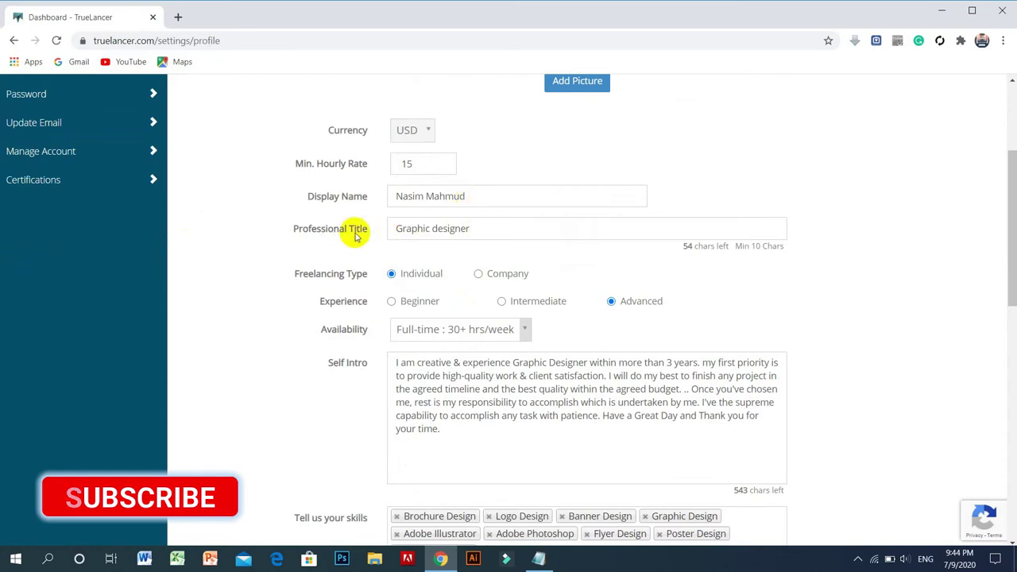
click(473, 228)
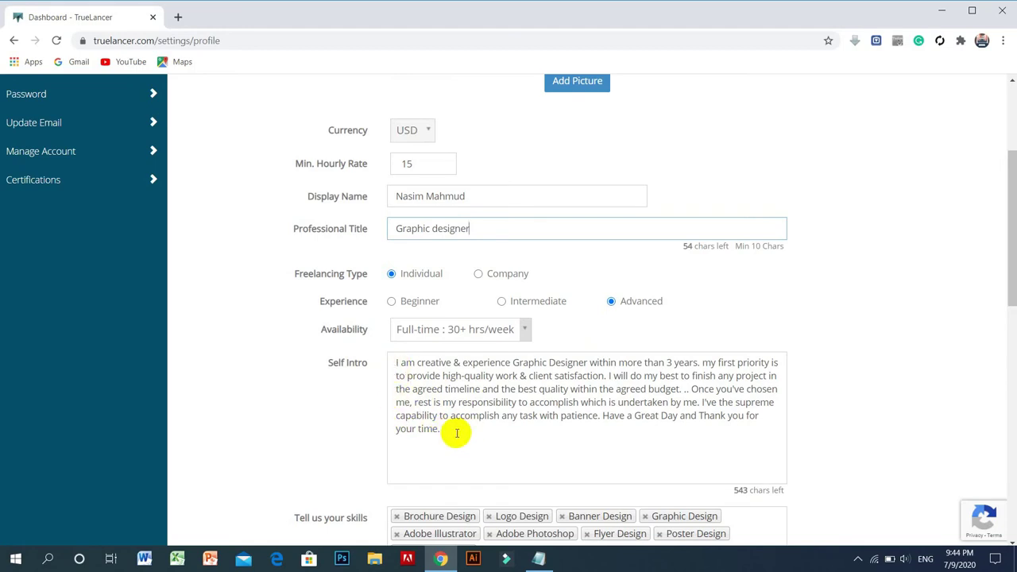
scroll(457, 433, down, 1)
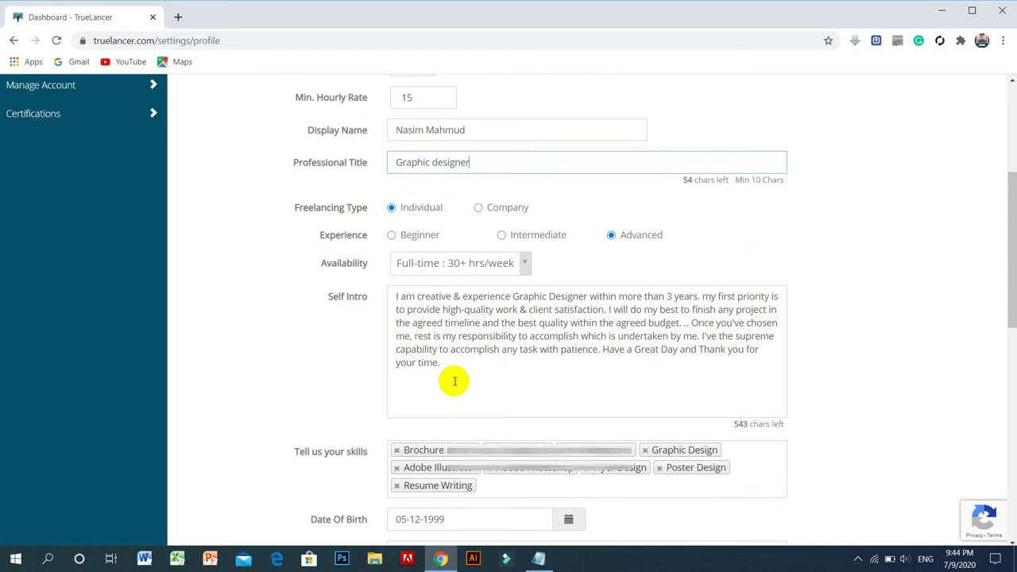
scroll(455, 382, down, 2)
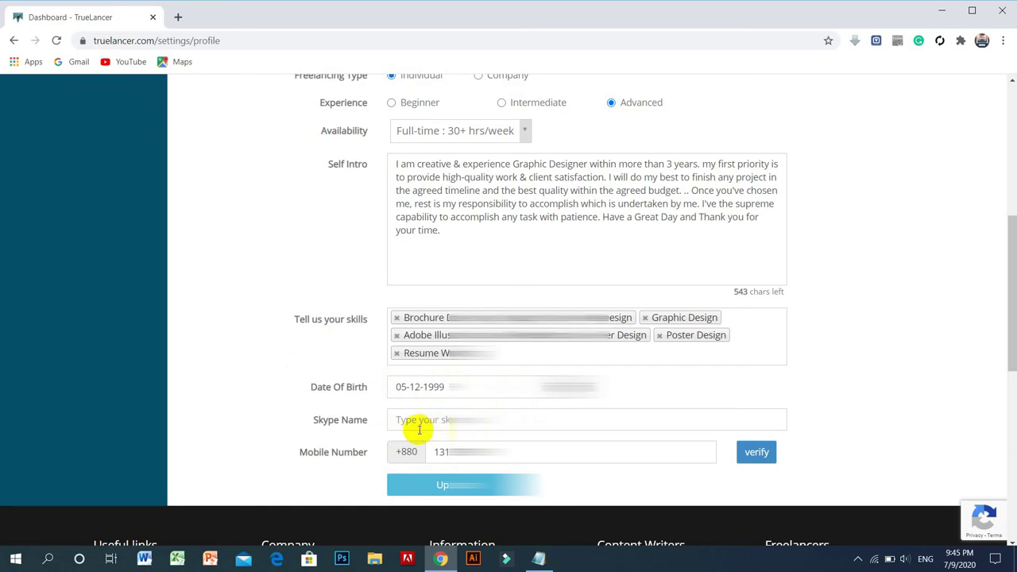
scroll(417, 425, down, 1)
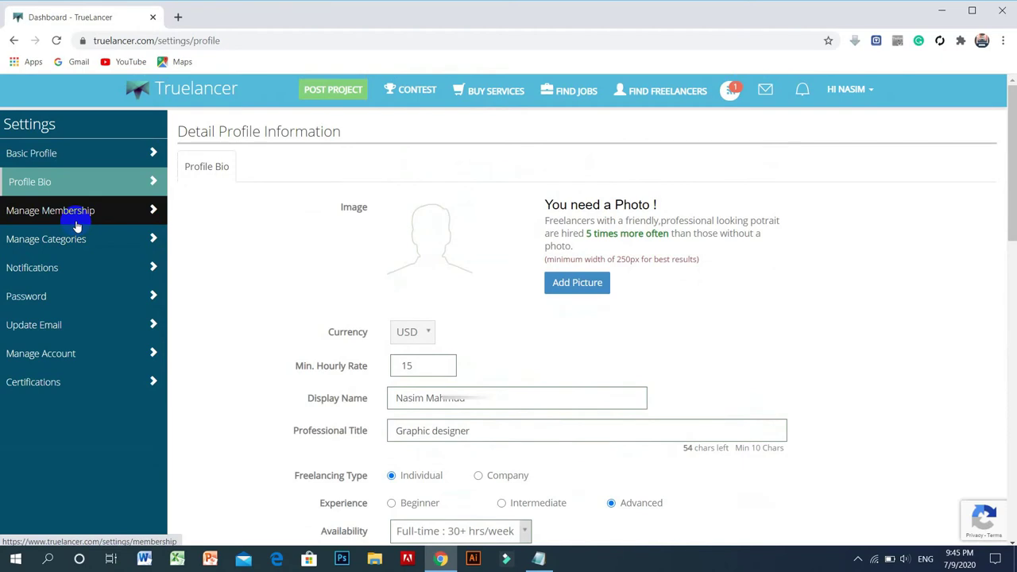
- Confirm the free membership plan, then bring up Manage Categories
click(77, 227)
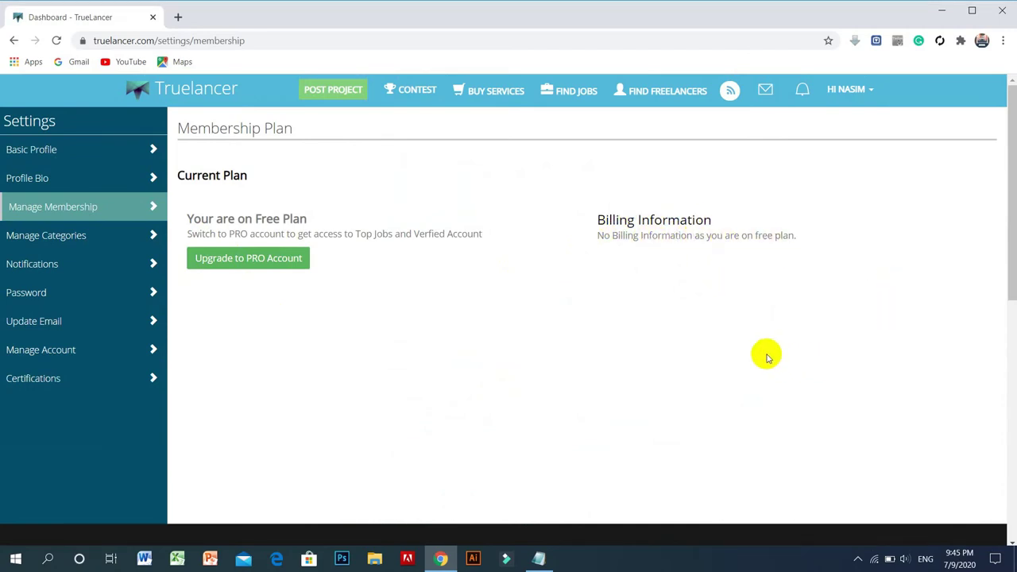
click(78, 243)
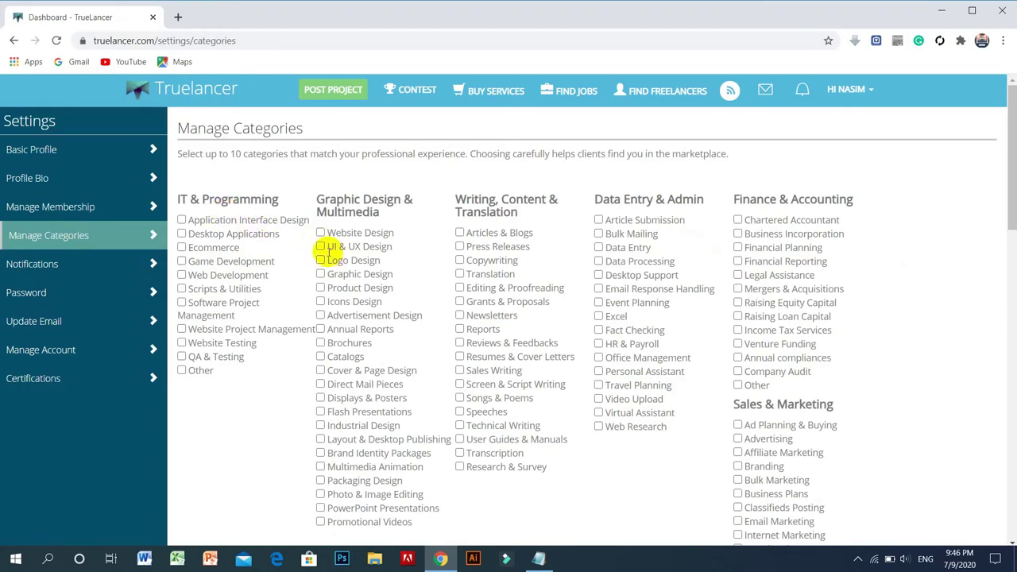
- Tick Logo Design, Brochures, Brand Identity Packages, Product Design and Cover & Page Design
click(322, 263)
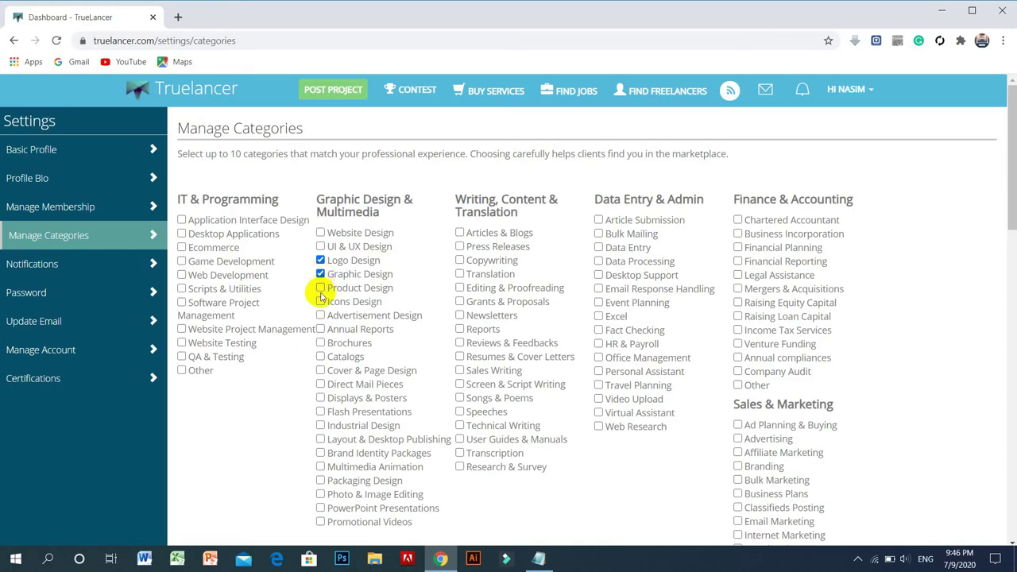
click(321, 344)
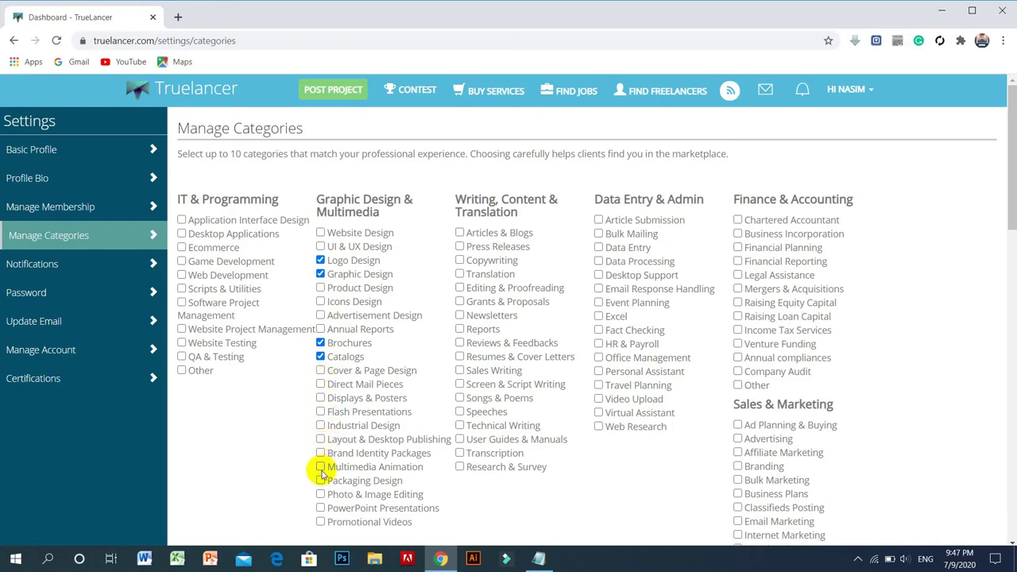
click(321, 454)
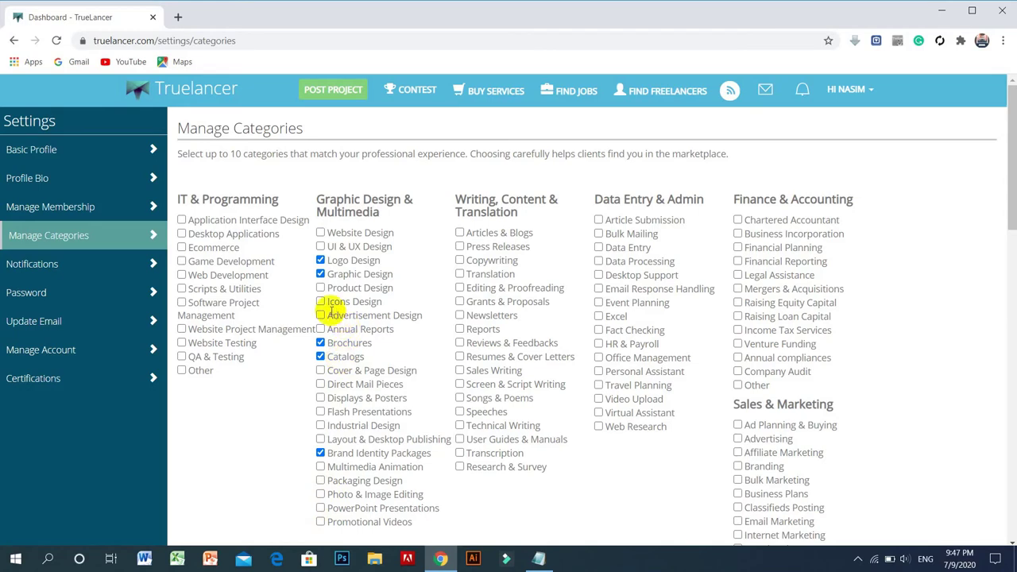
click(320, 287)
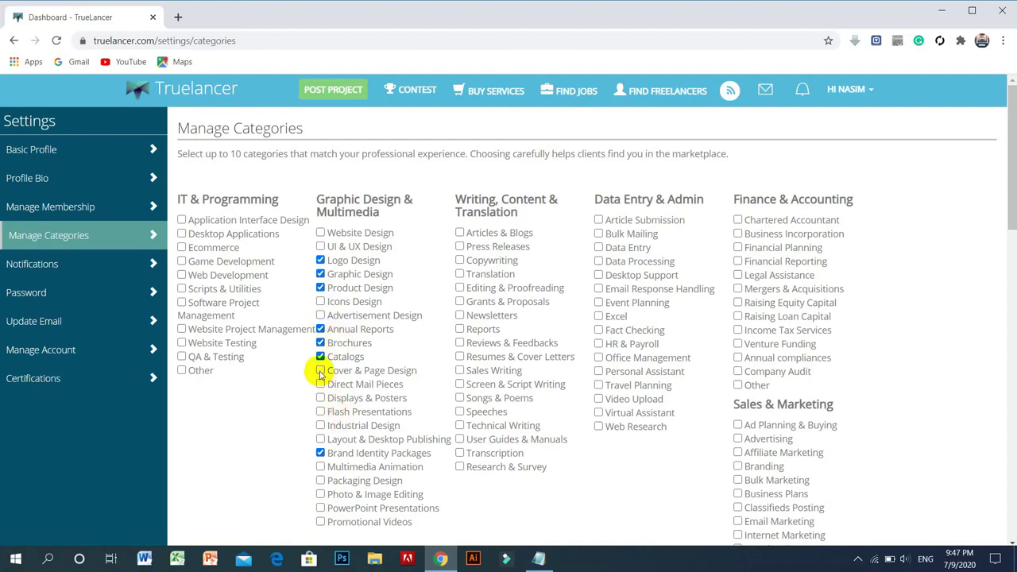
click(321, 371)
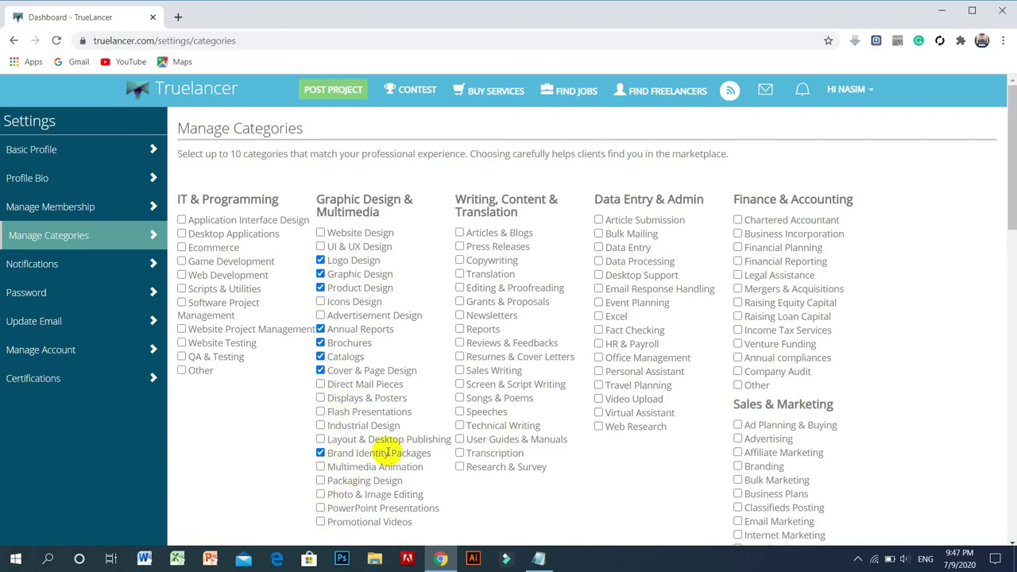
- Save the eight ticked Graphic Design categories at the bottom of Manage Categories
scroll(573, 466, down, 1)
scroll(577, 460, down, 2)
scroll(350, 421, down, 3)
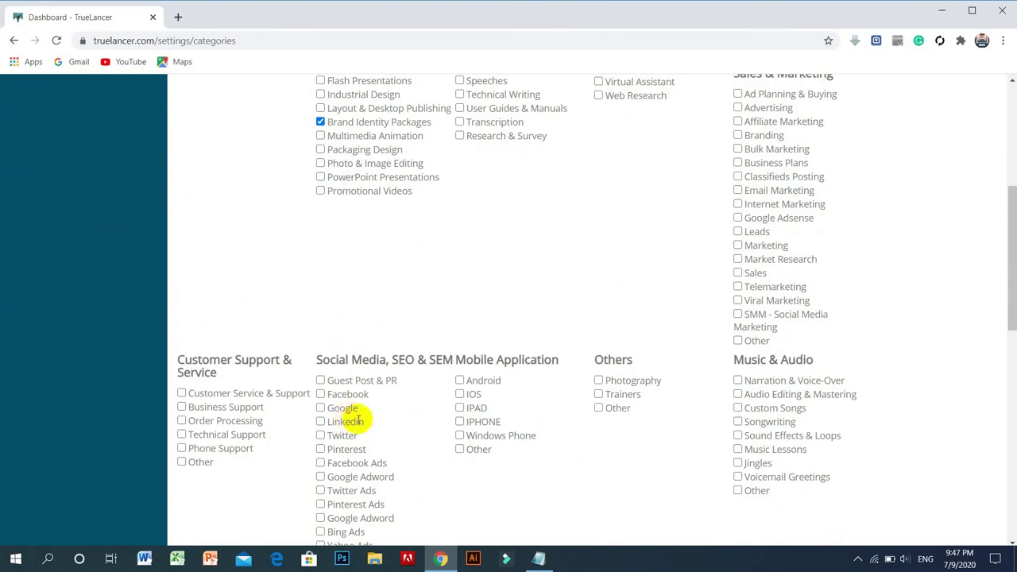
scroll(397, 421, down, 2)
scroll(425, 421, down, 2)
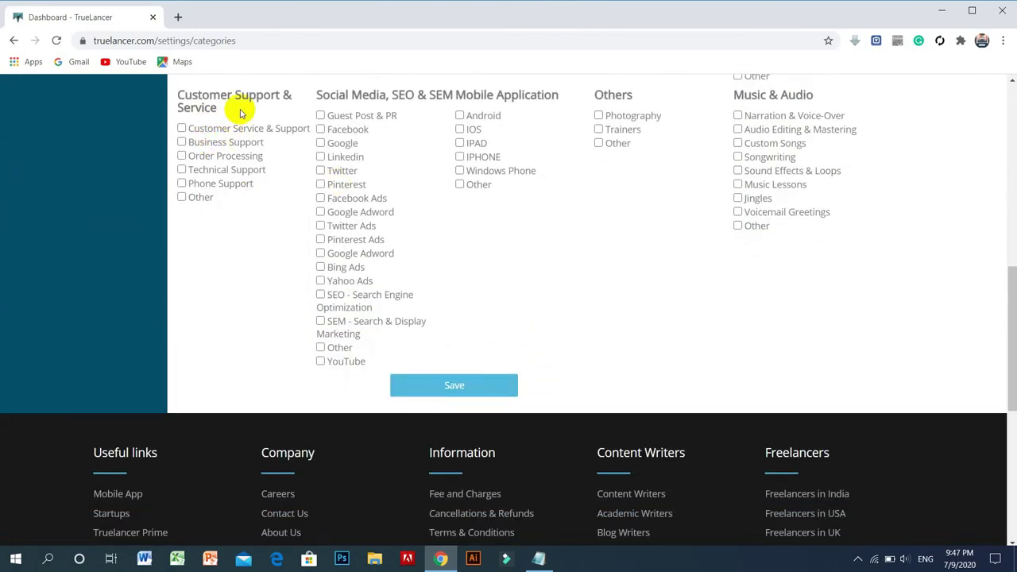
scroll(628, 226, up, 1)
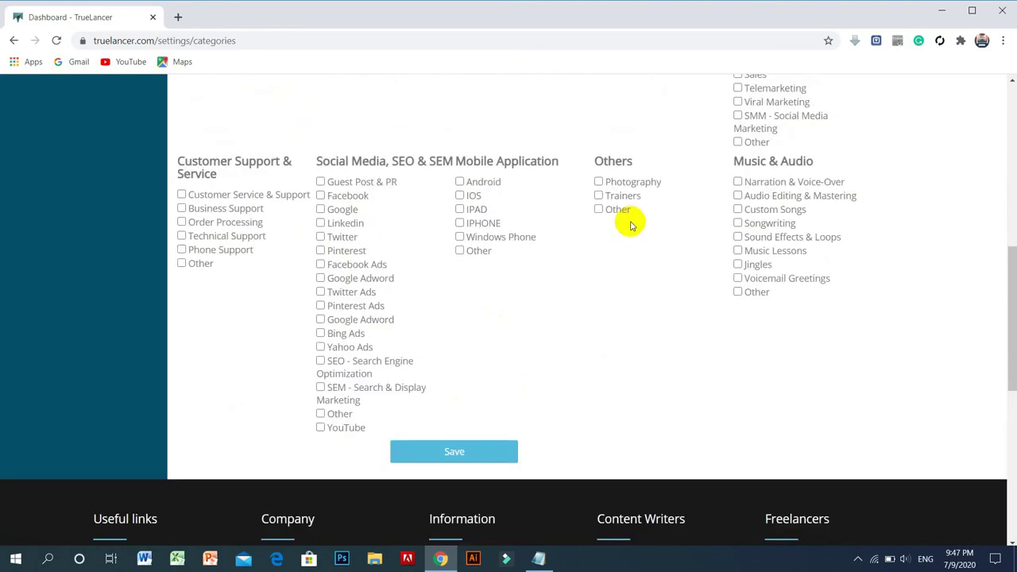
scroll(461, 252, up, 1)
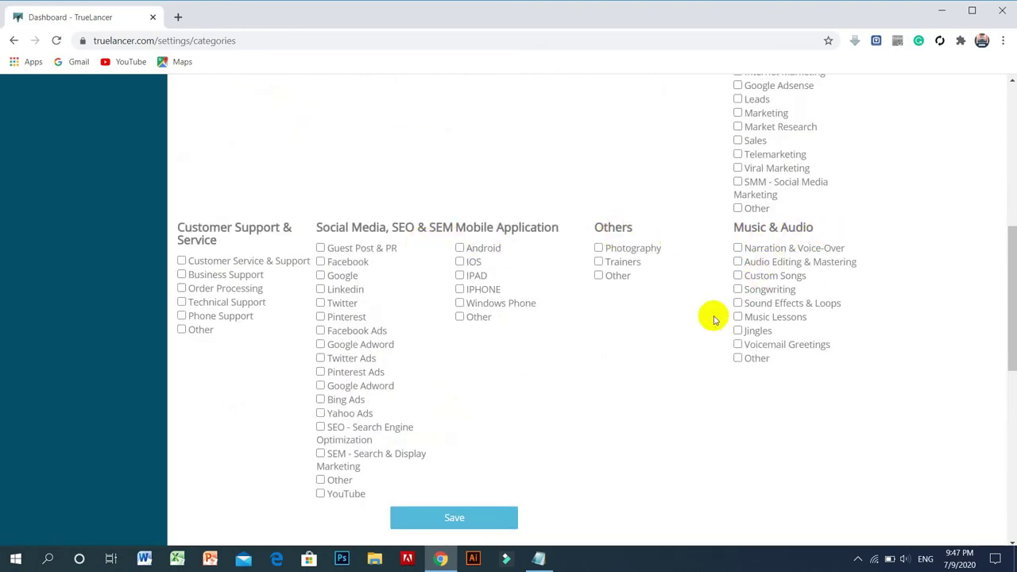
scroll(680, 348, down, 1)
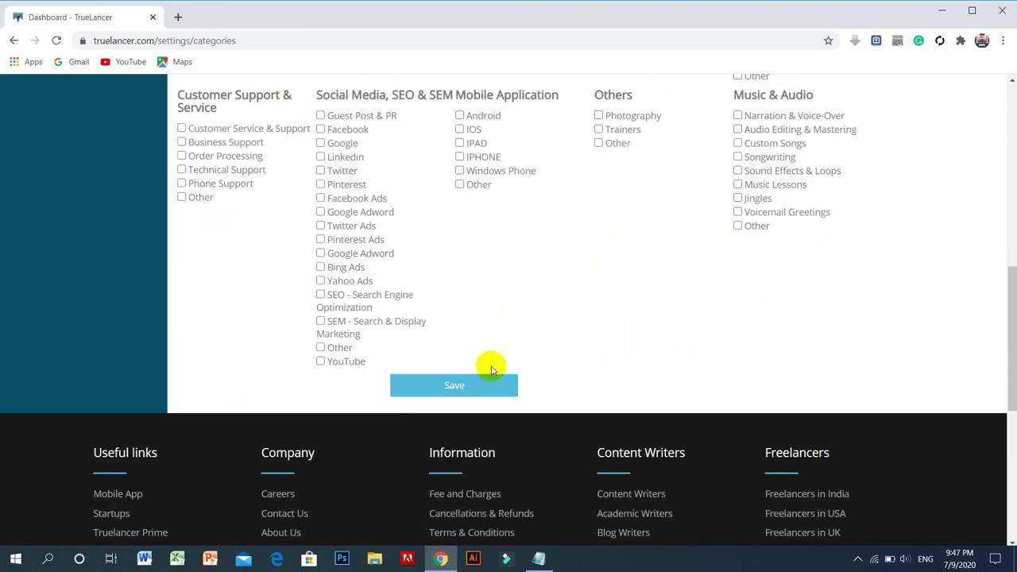
click(455, 387)
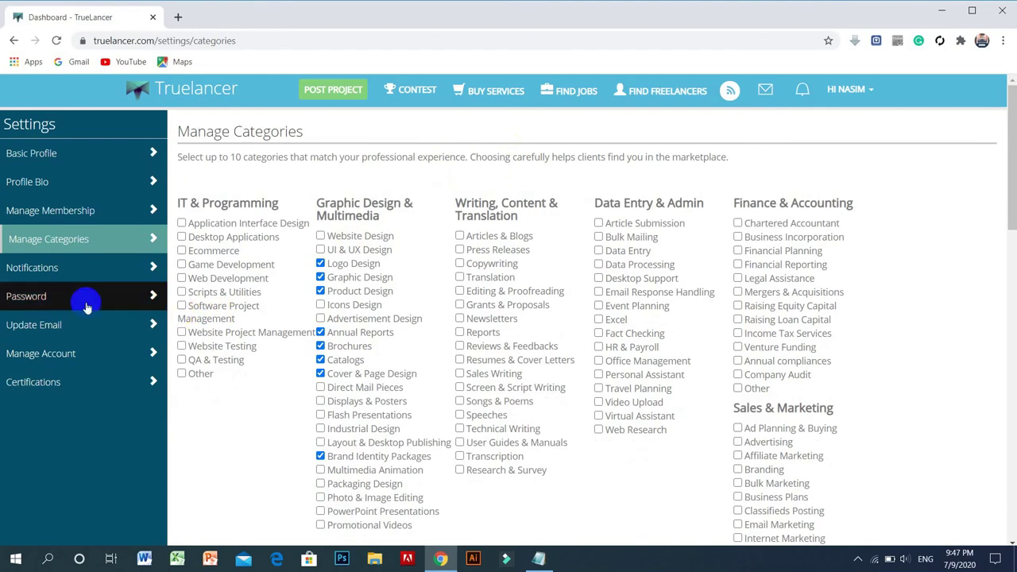
- Turn off the Daily Job Feed email alert, save the notification preferences, then go to Password settings
click(73, 282)
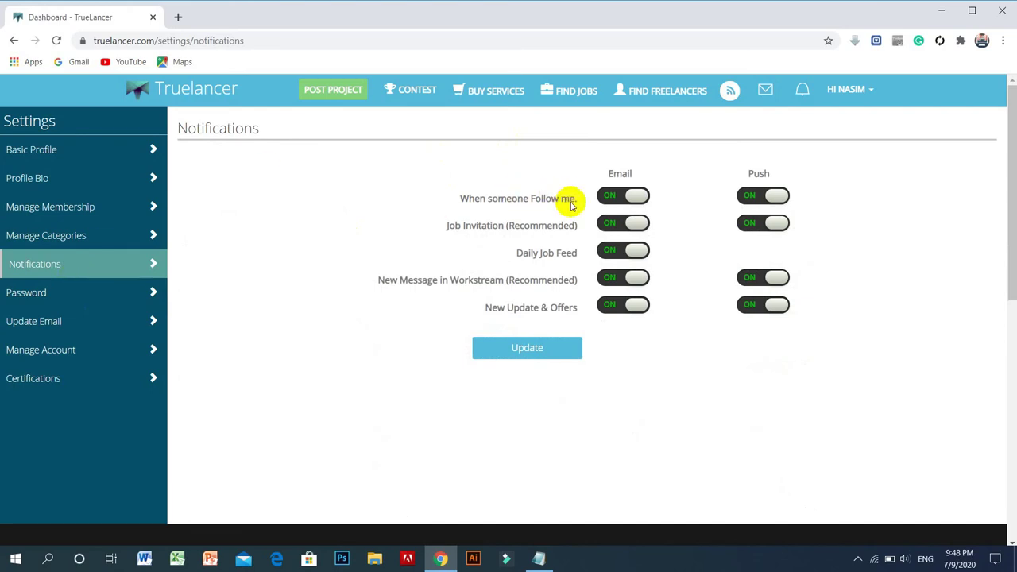
click(633, 198)
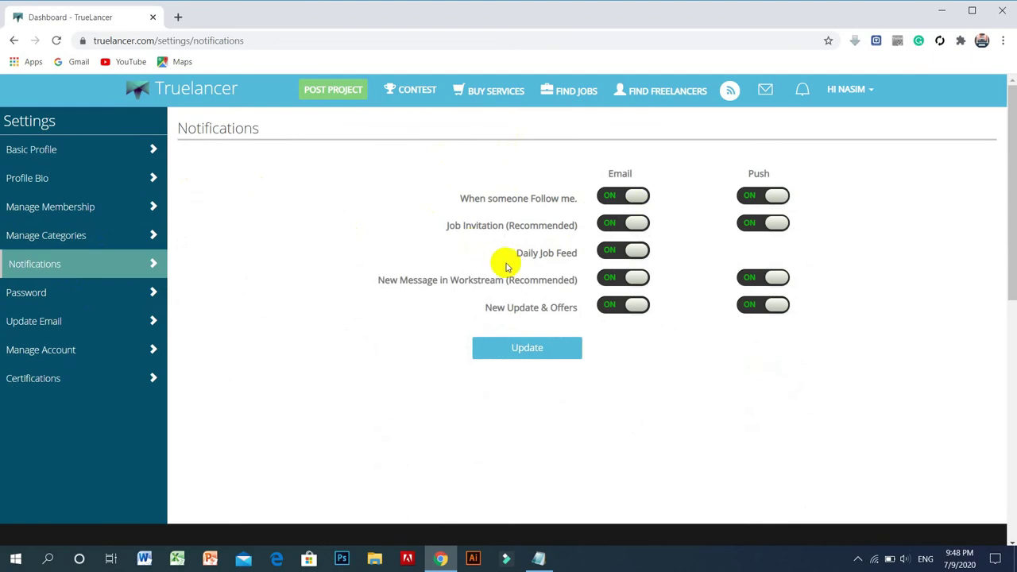
click(600, 257)
click(637, 252)
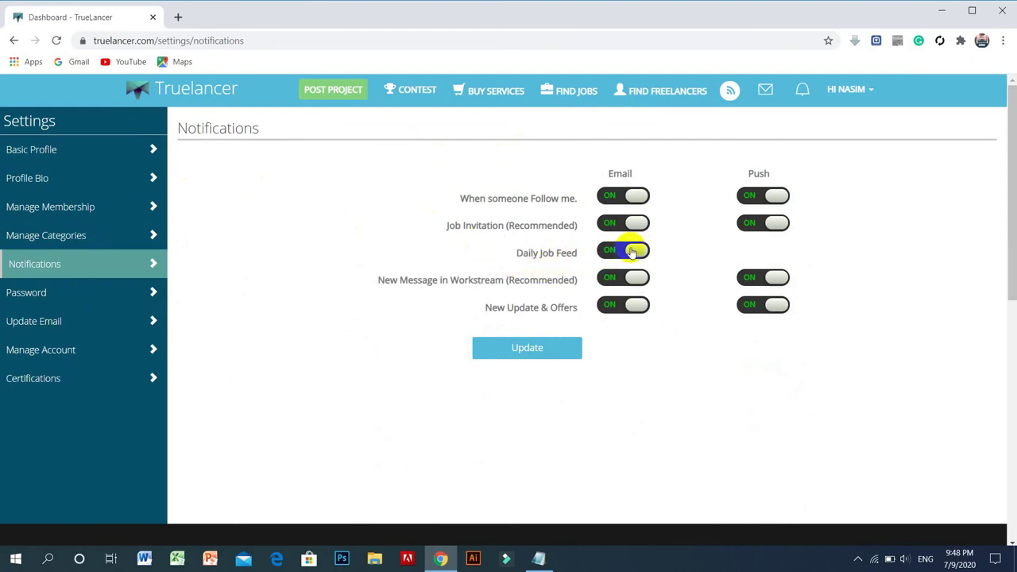
click(640, 255)
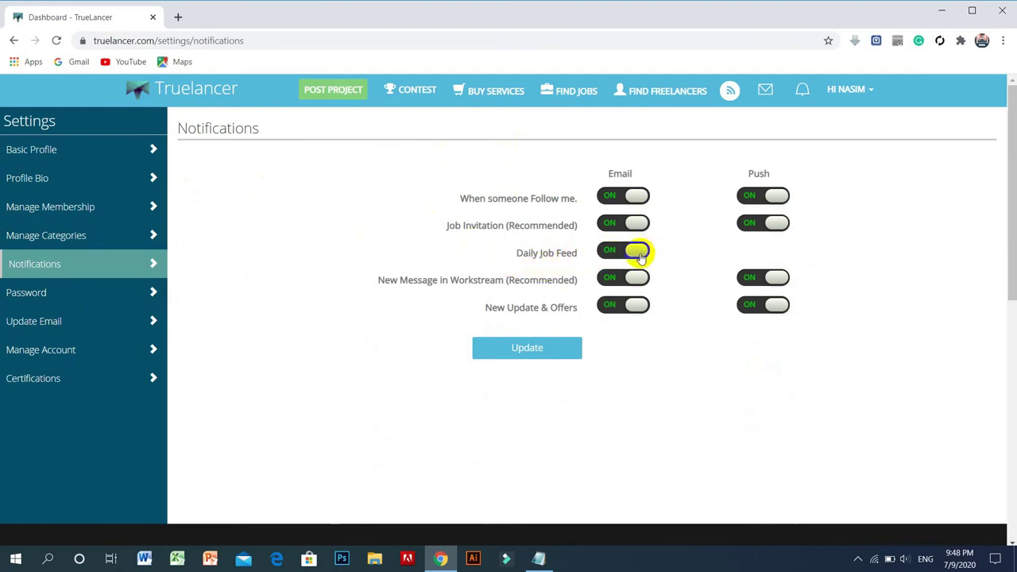
mouse_move(641, 256)
mouse_down()
mouse_move(611, 252)
mouse_move(641, 252)
mouse_up()
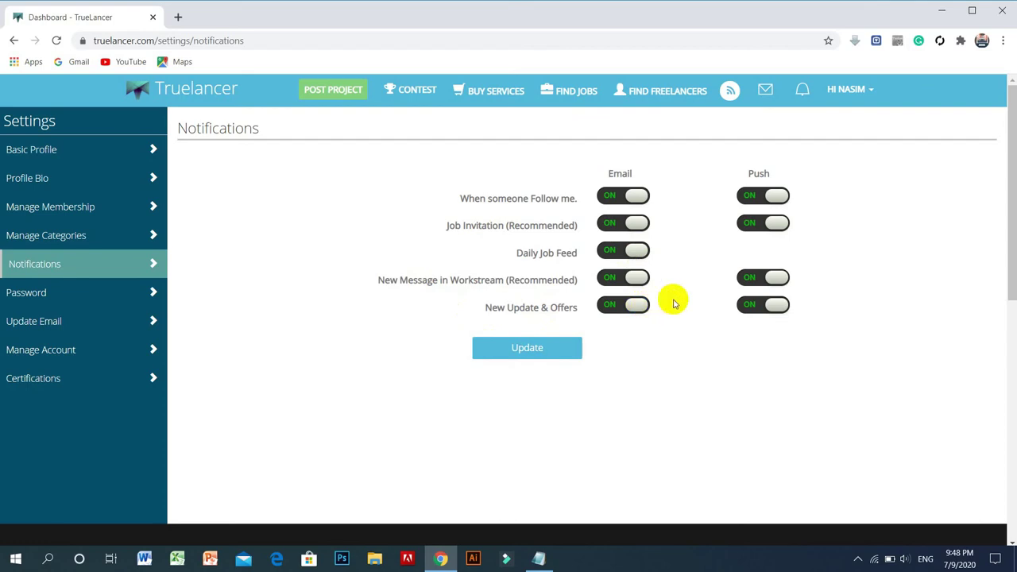
click(525, 347)
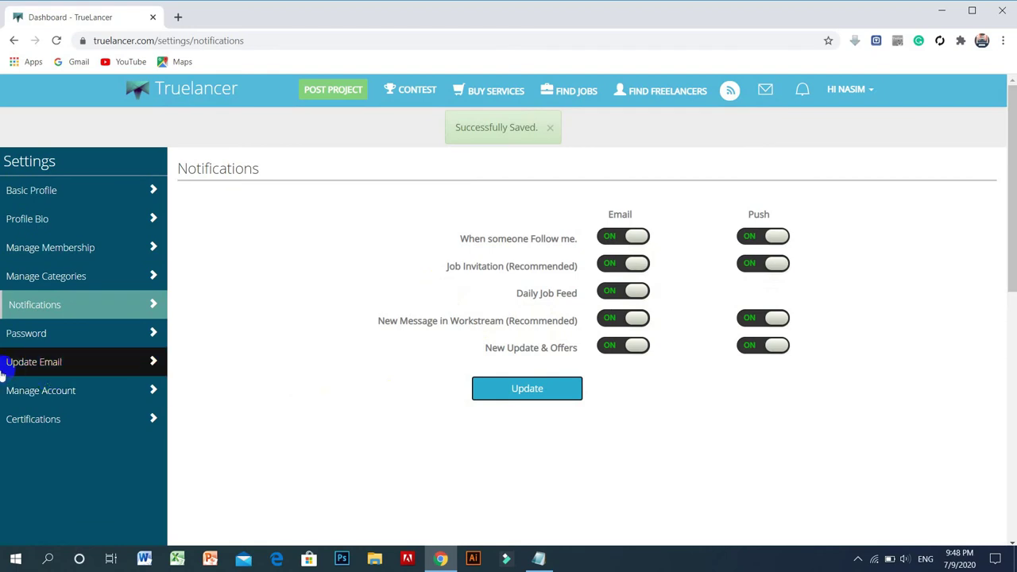
click(46, 339)
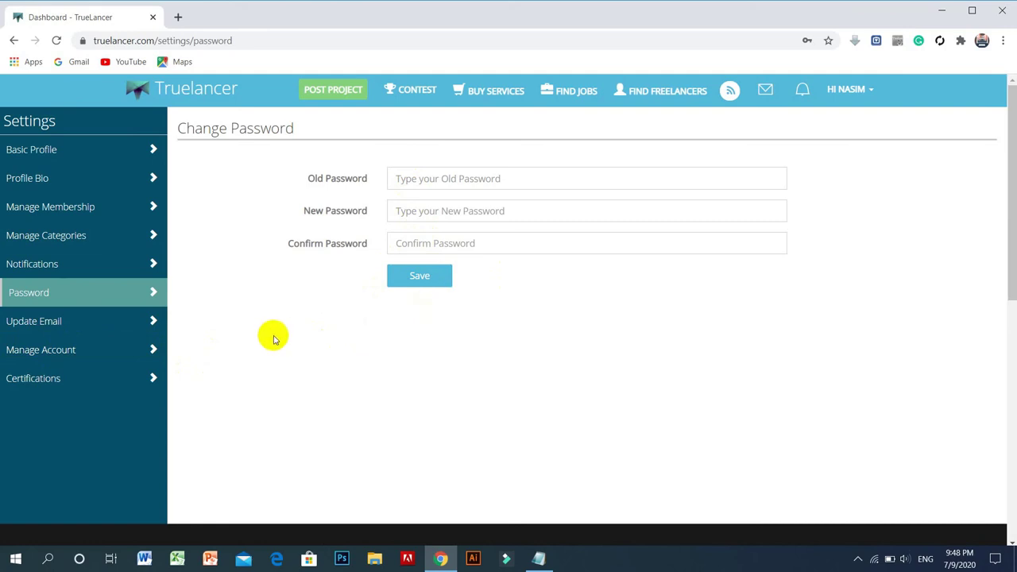
- Open Update Email, go back from the 502 error page, and reopen the Change Email settings
click(75, 330)
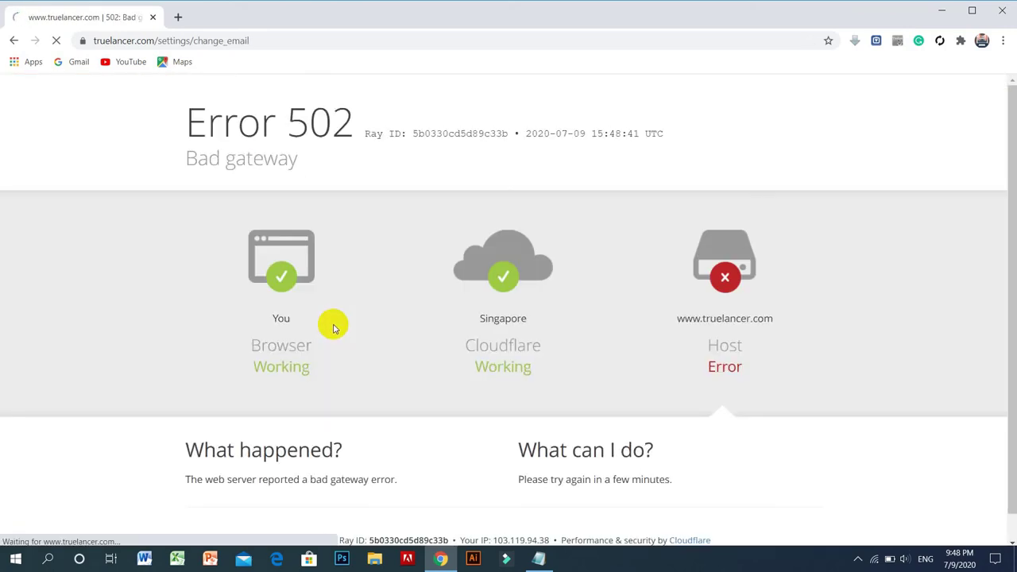
scroll(334, 328, down, 1)
scroll(333, 328, up, 1)
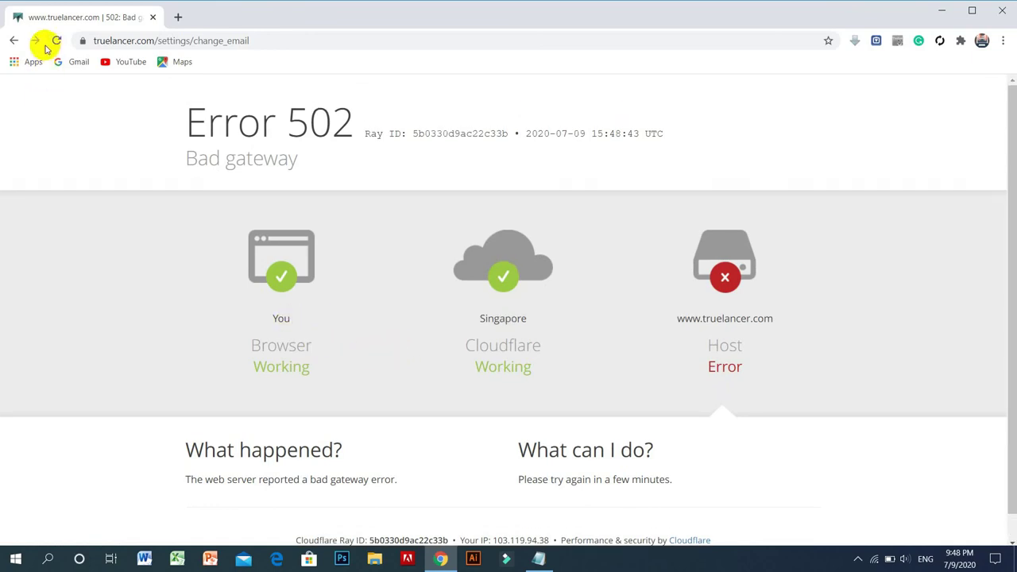
click(13, 40)
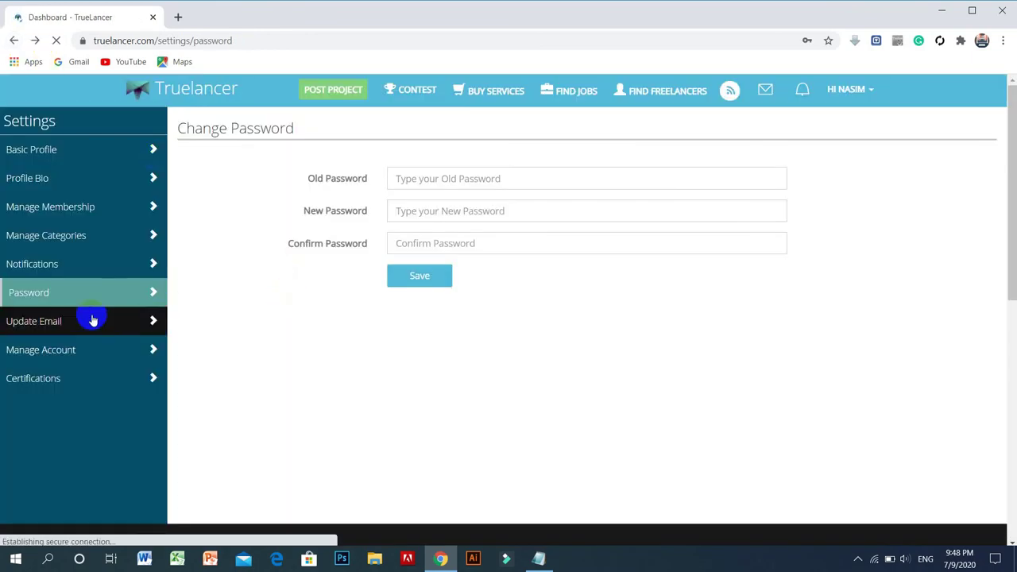
click(51, 328)
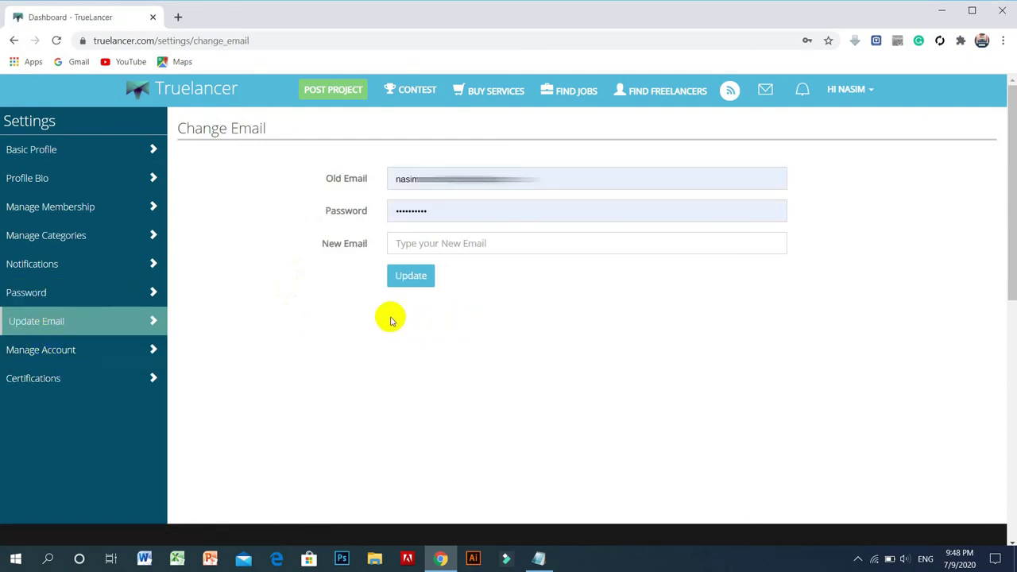
- Submit the Change Email form with no new address, then switch to Manage Account settings
click(139, 342)
drag(139, 342, 79, 324)
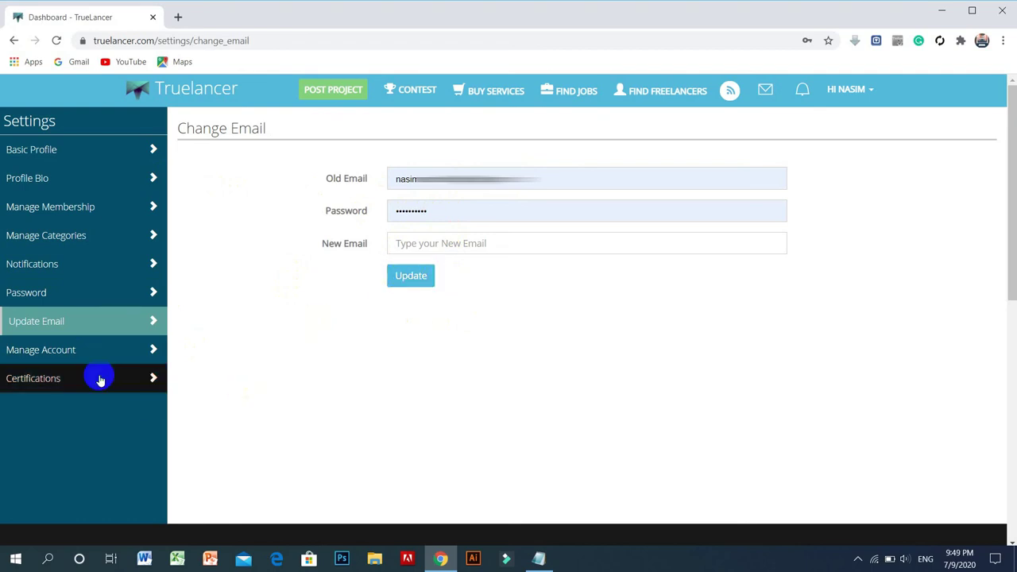
click(395, 286)
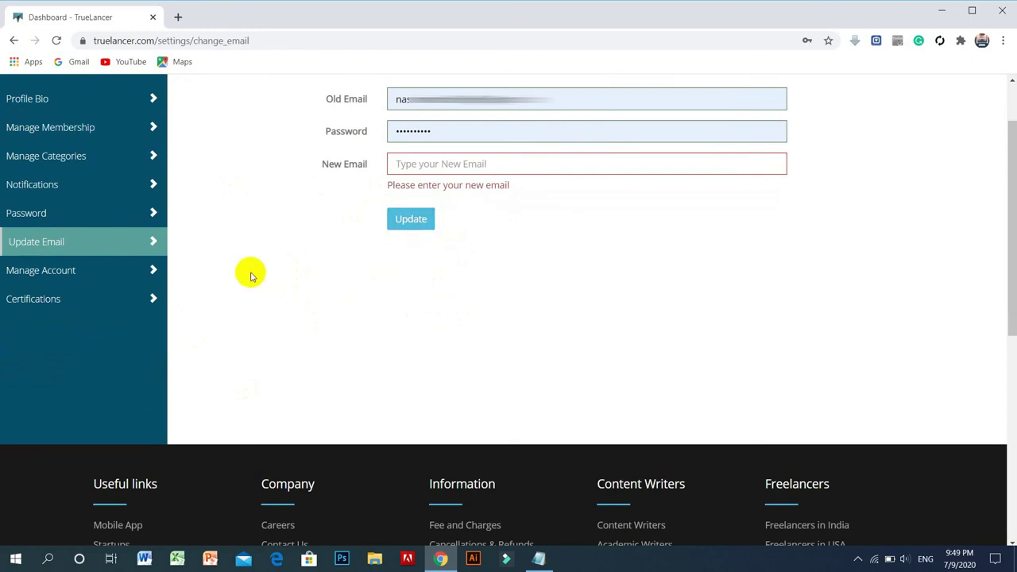
click(74, 278)
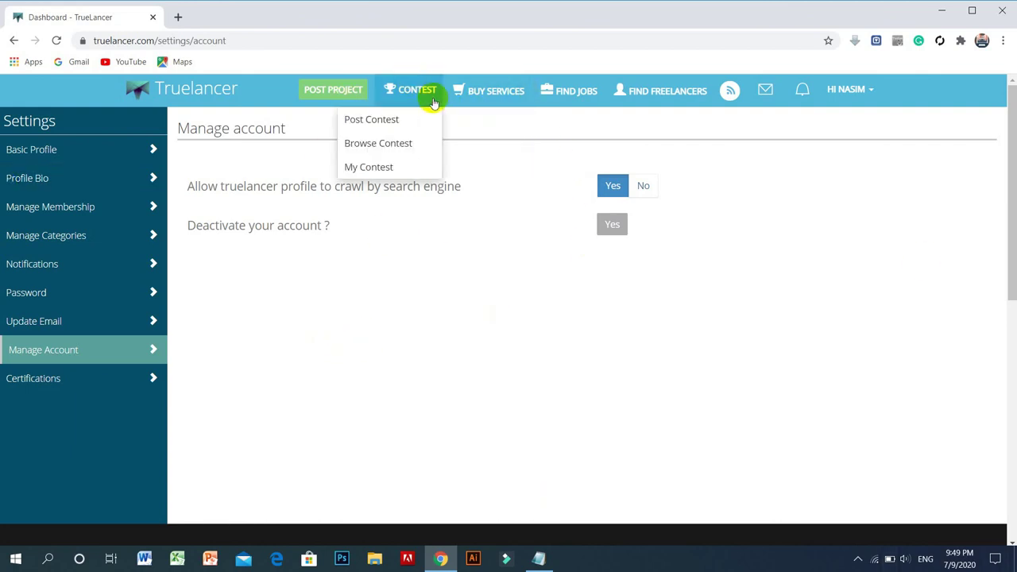
mouse_move(411, 89)
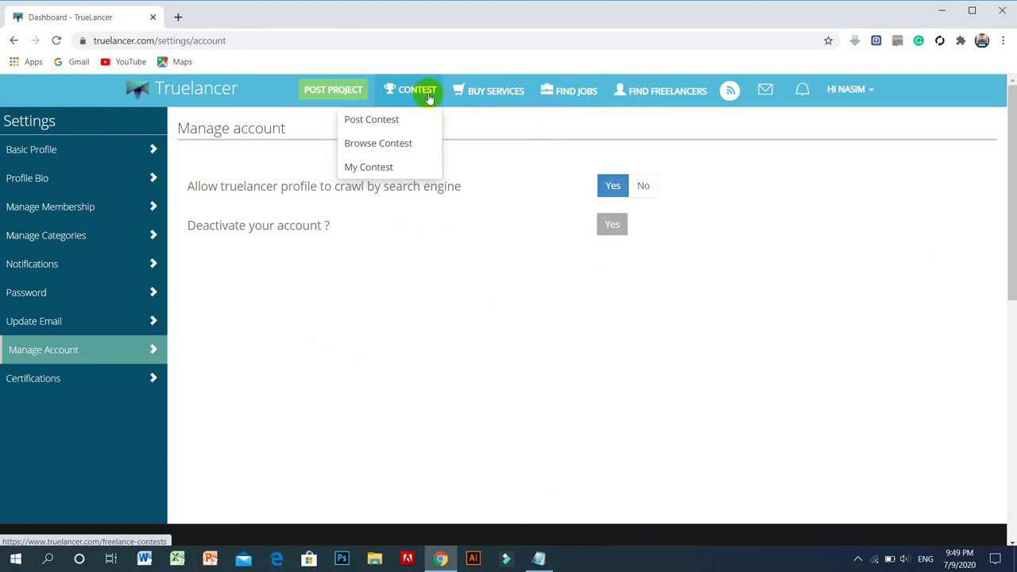
click(370, 169)
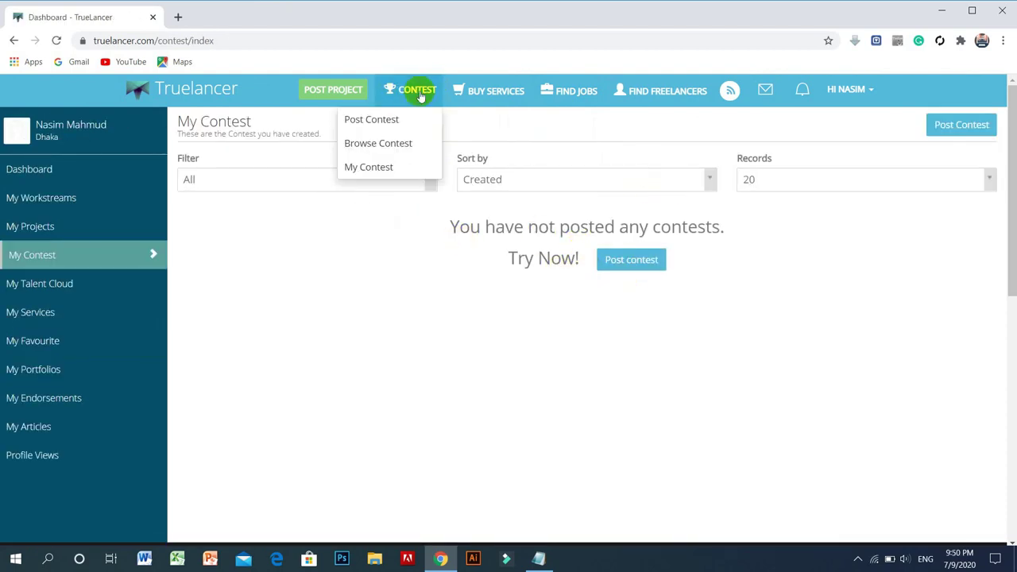
click(13, 40)
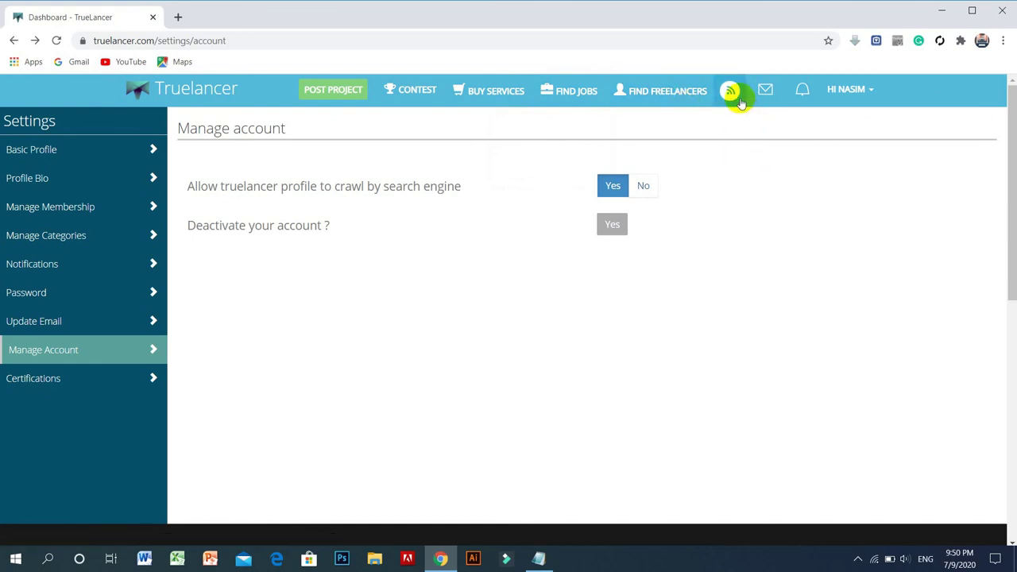
click(766, 94)
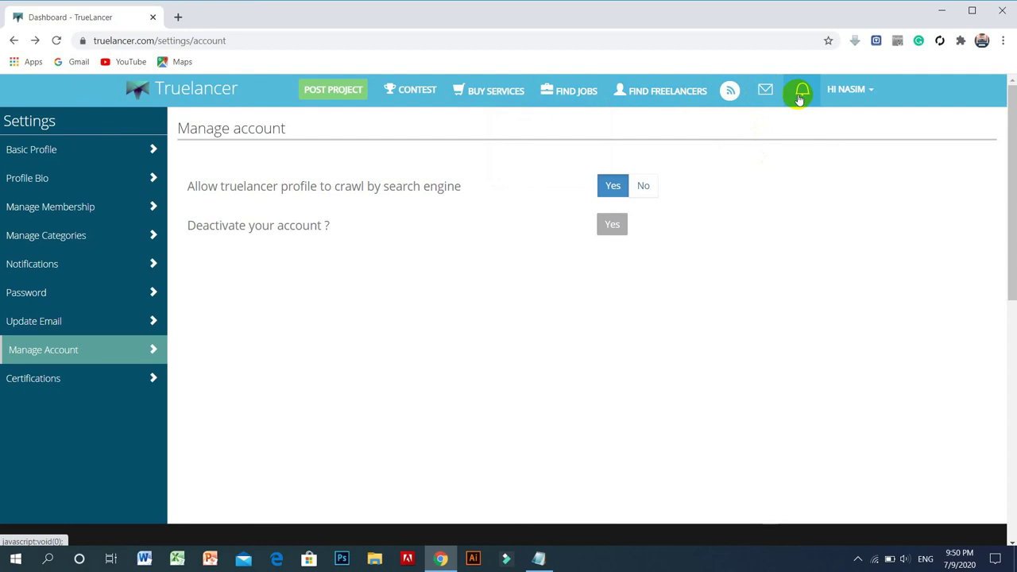
- Open the HI user menu, visit the Dashboard, and reopen the account dropdown
click(847, 89)
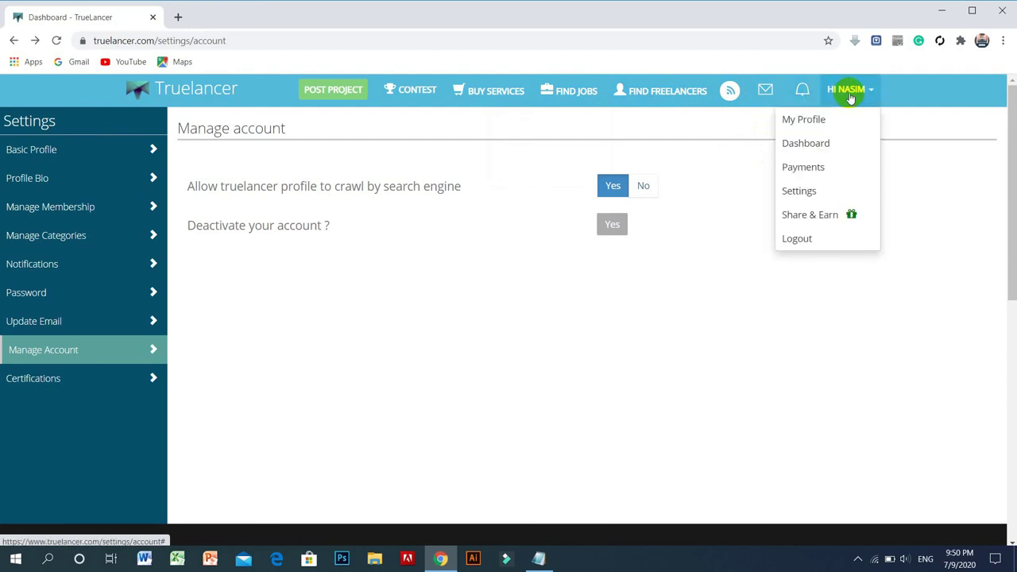
mouse_move(849, 89)
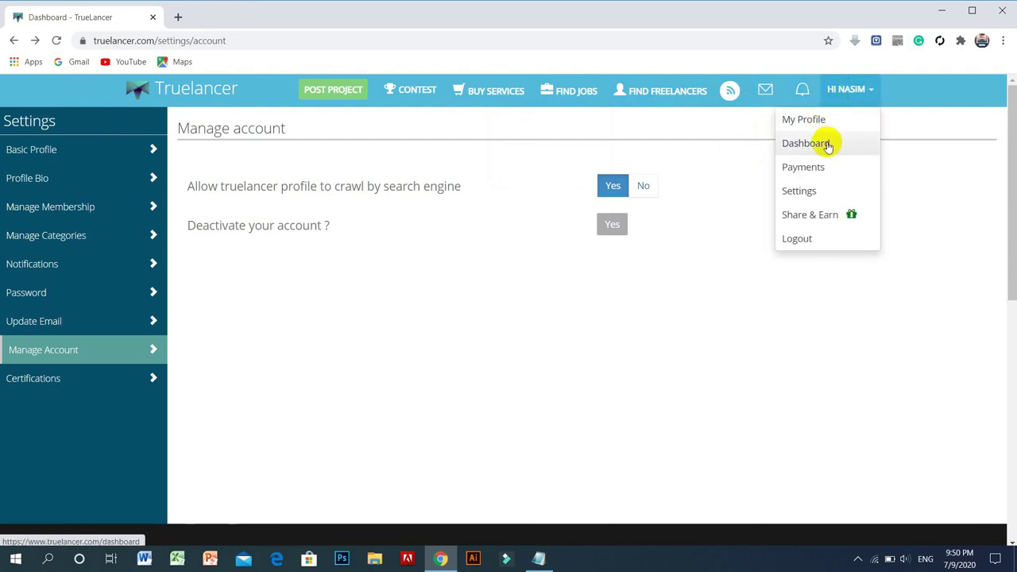
click(827, 146)
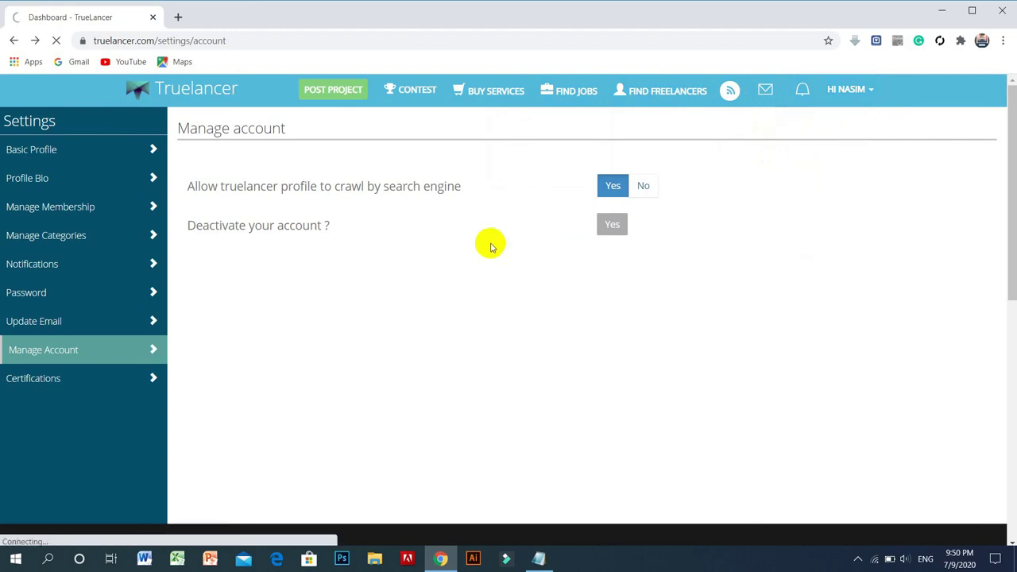
click(865, 92)
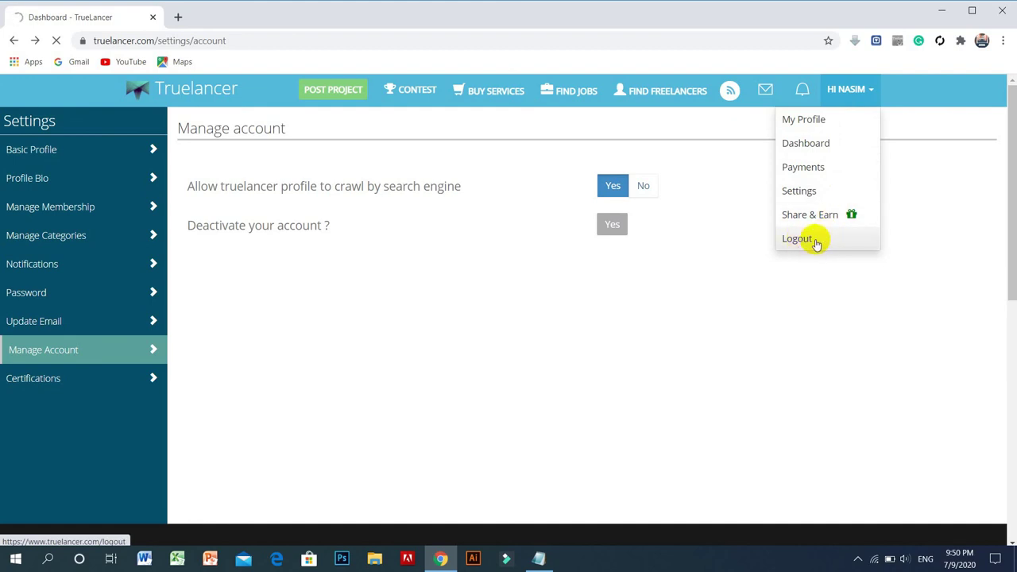
- Choose Logout from the user dropdown, then dismiss the menu on the Account Verification page
click(816, 241)
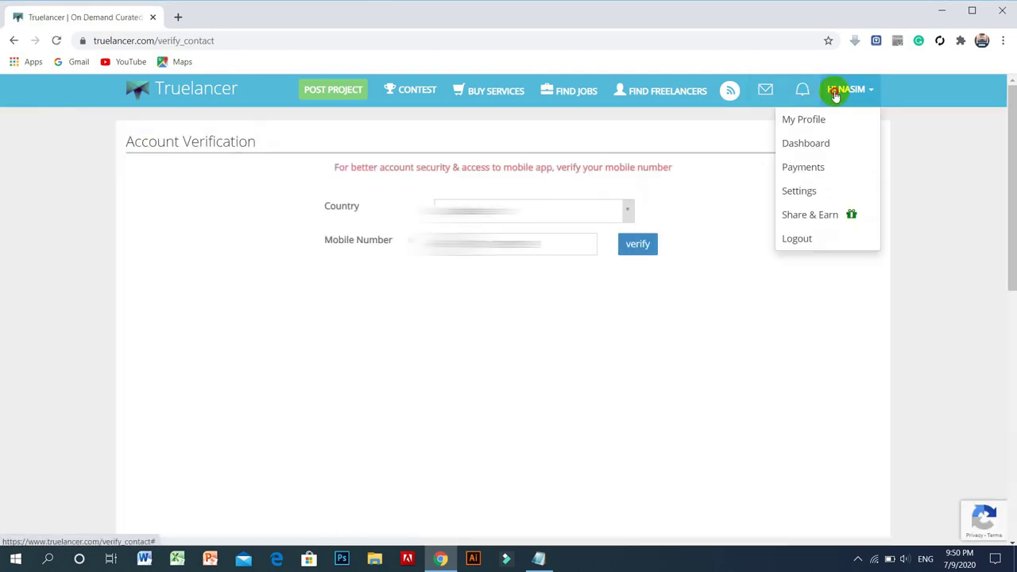
click(826, 127)
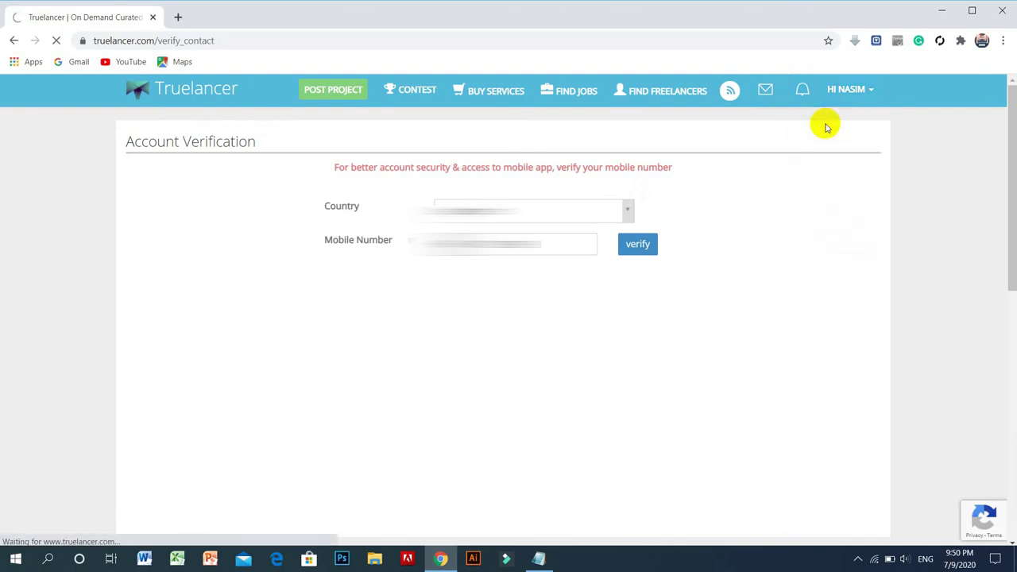